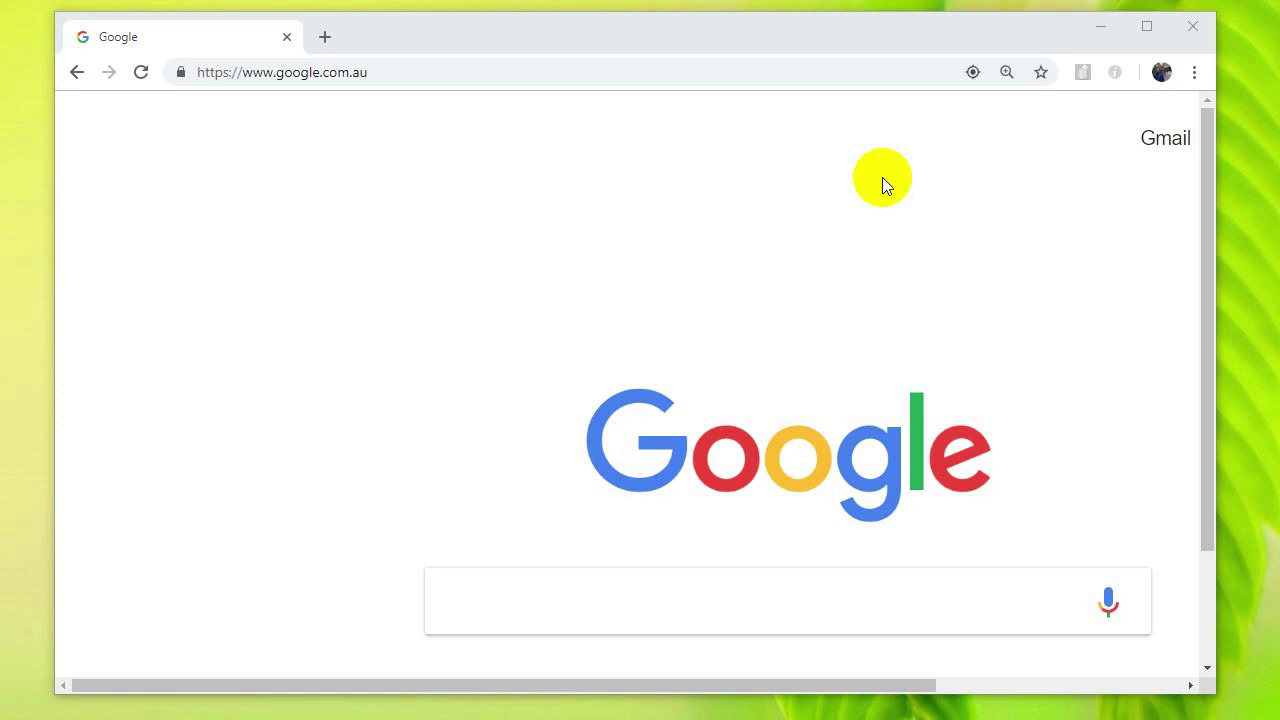
Search Google for 'unity hub' from the Chrome address bar.
click(813, 74)
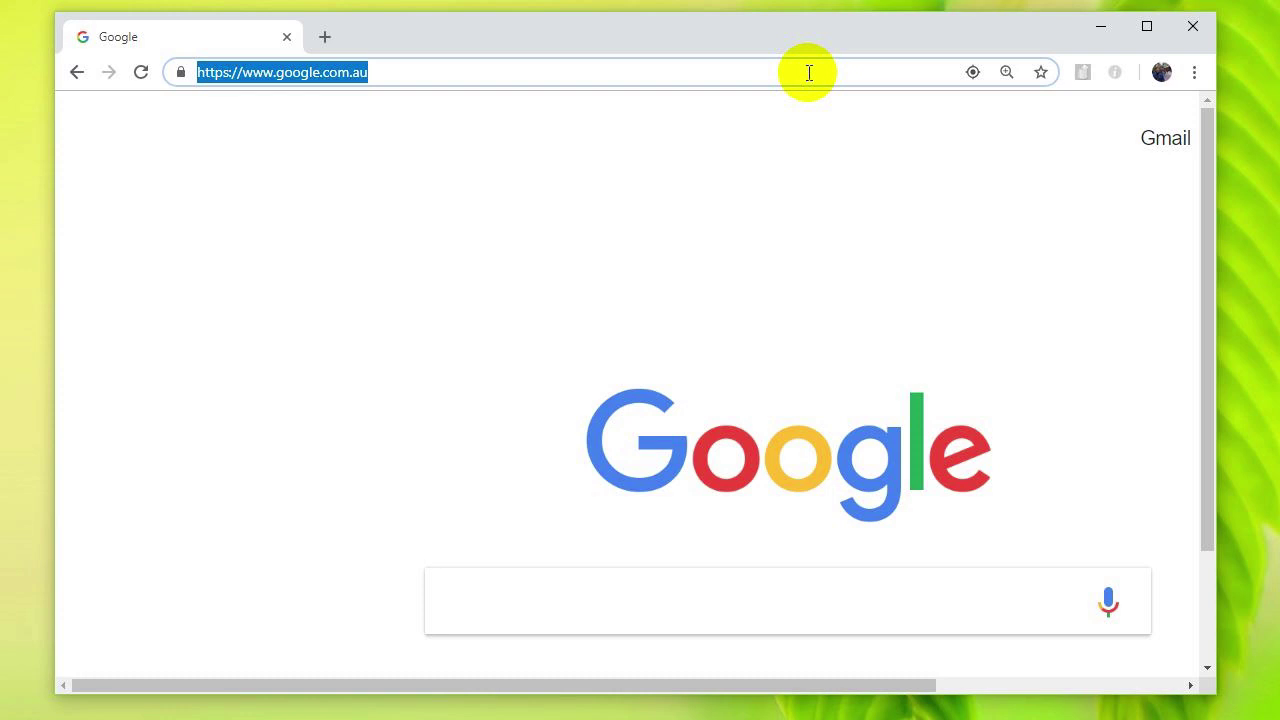
text(uni)
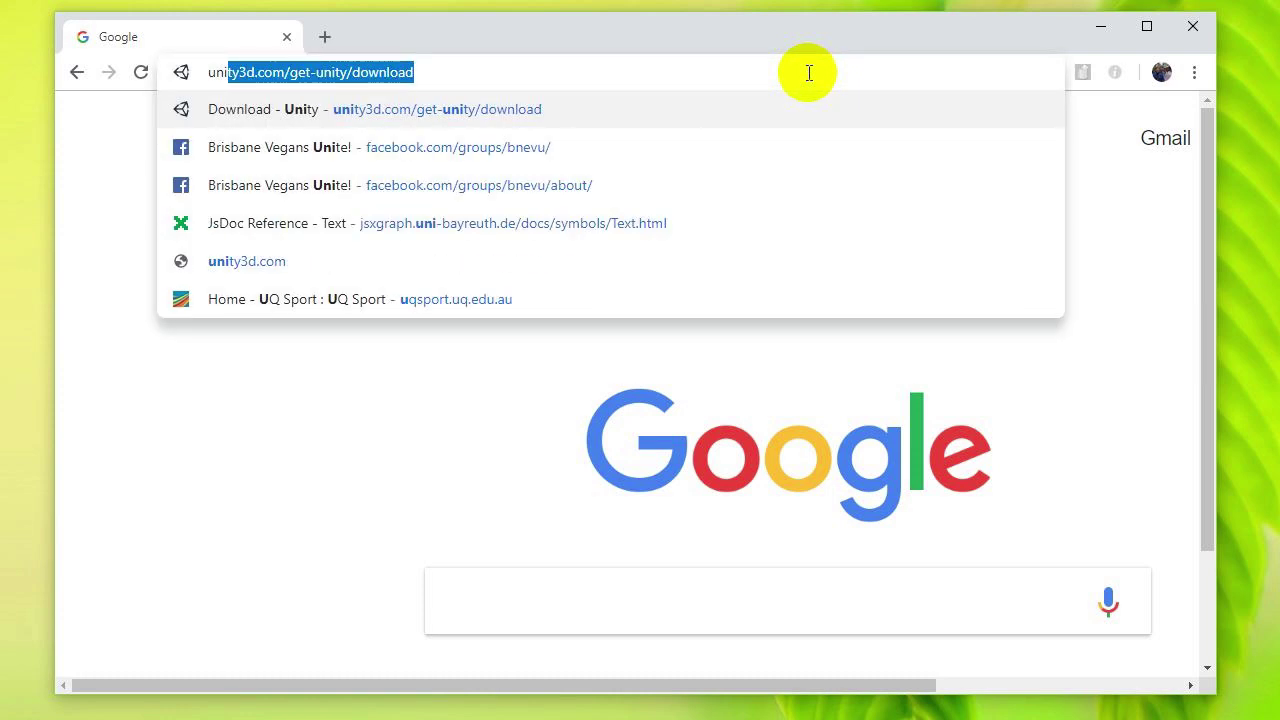
text(ty hub)
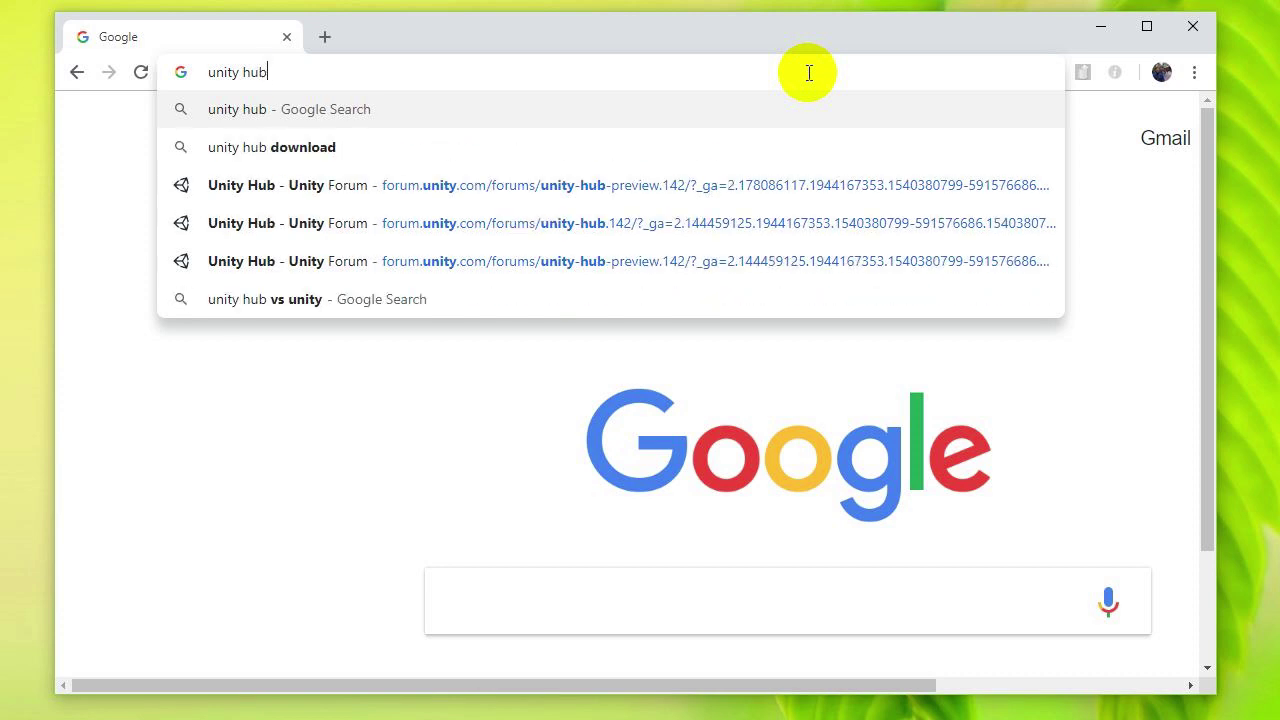
key(Return)
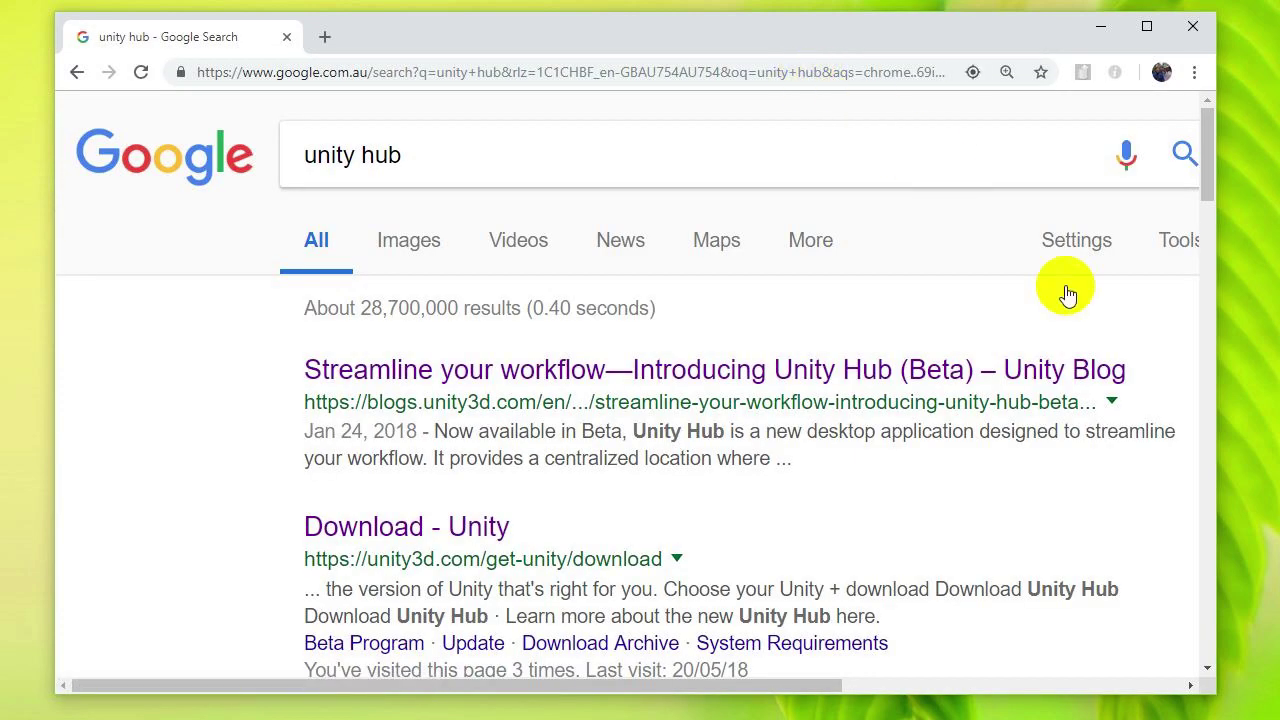
Download UnityHubSetup (1).exe from the Unity download page and launch the installer.
click(452, 530)
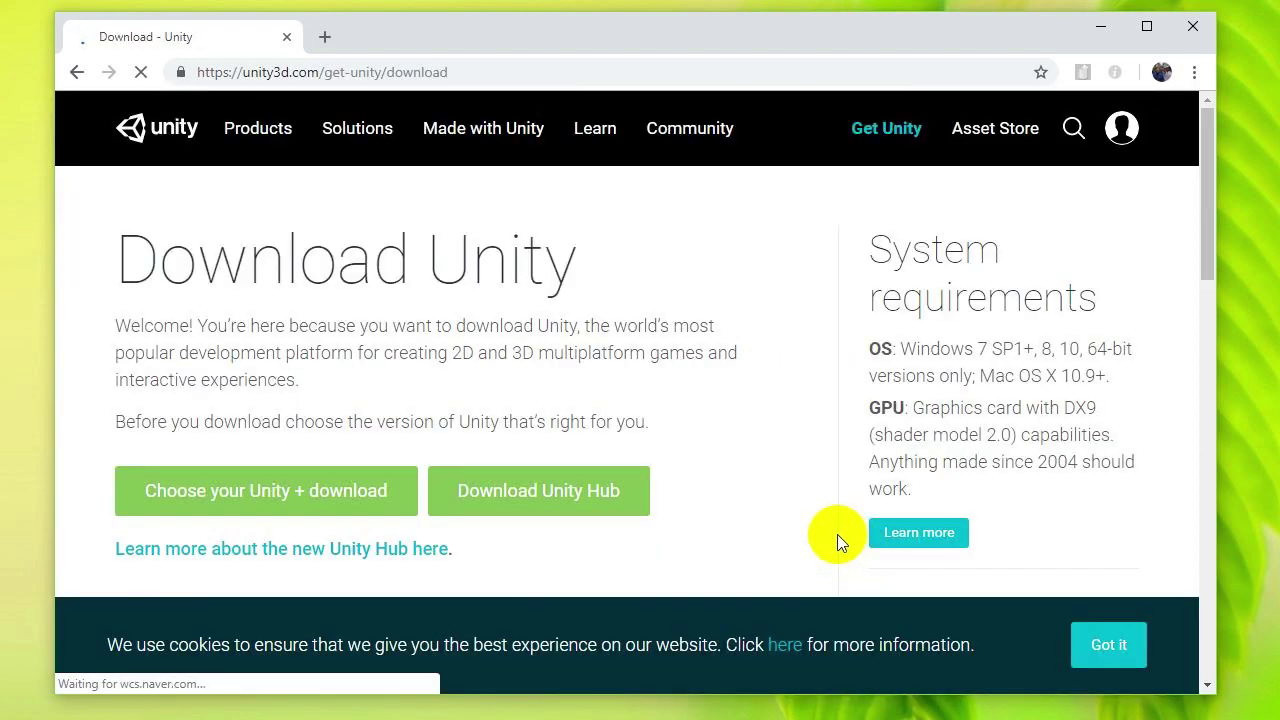
click(522, 497)
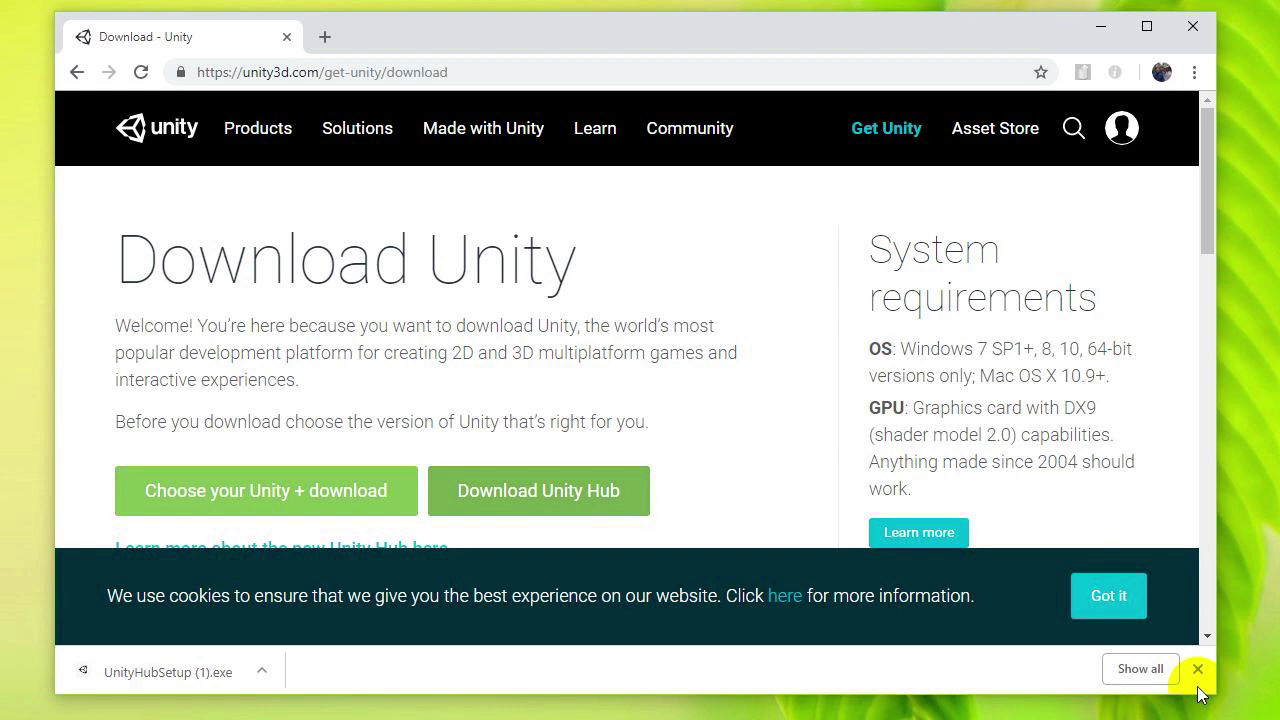
click(180, 663)
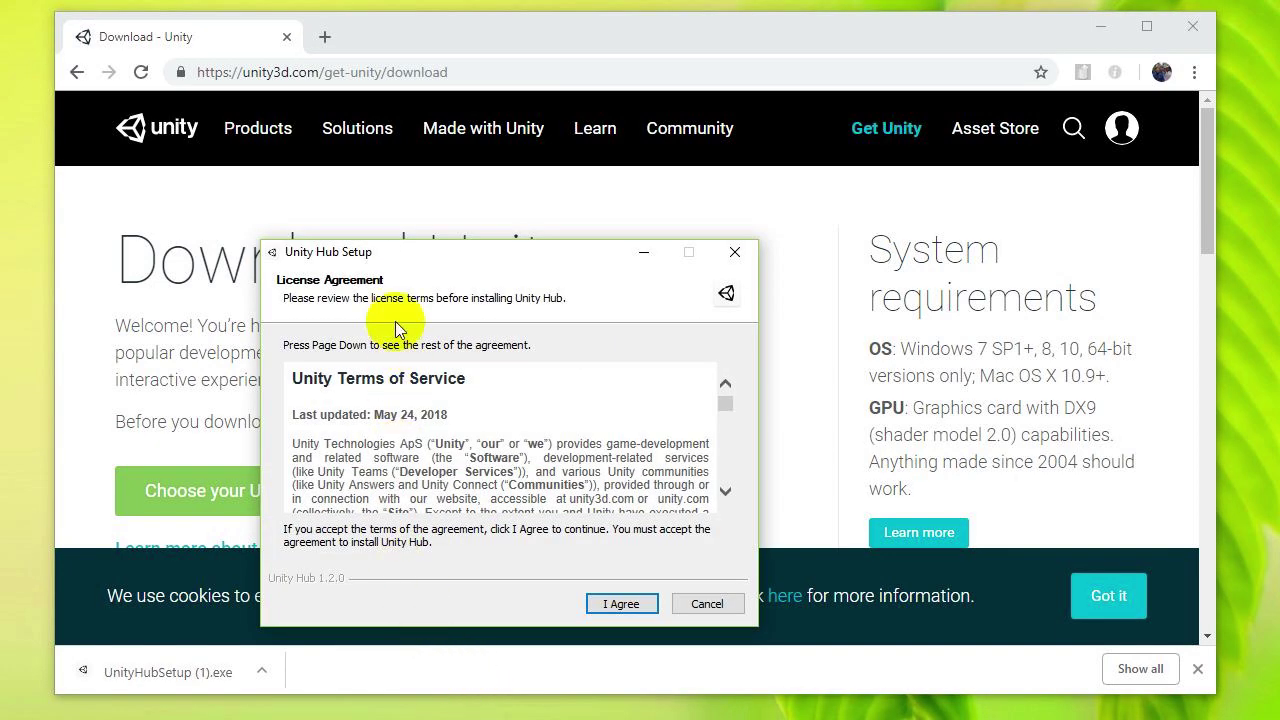
Accept the licence and install Unity Hub 1.2.0 into the default C:\Program Files\Unity Hub folder.
scroll(662, 494, down, 1)
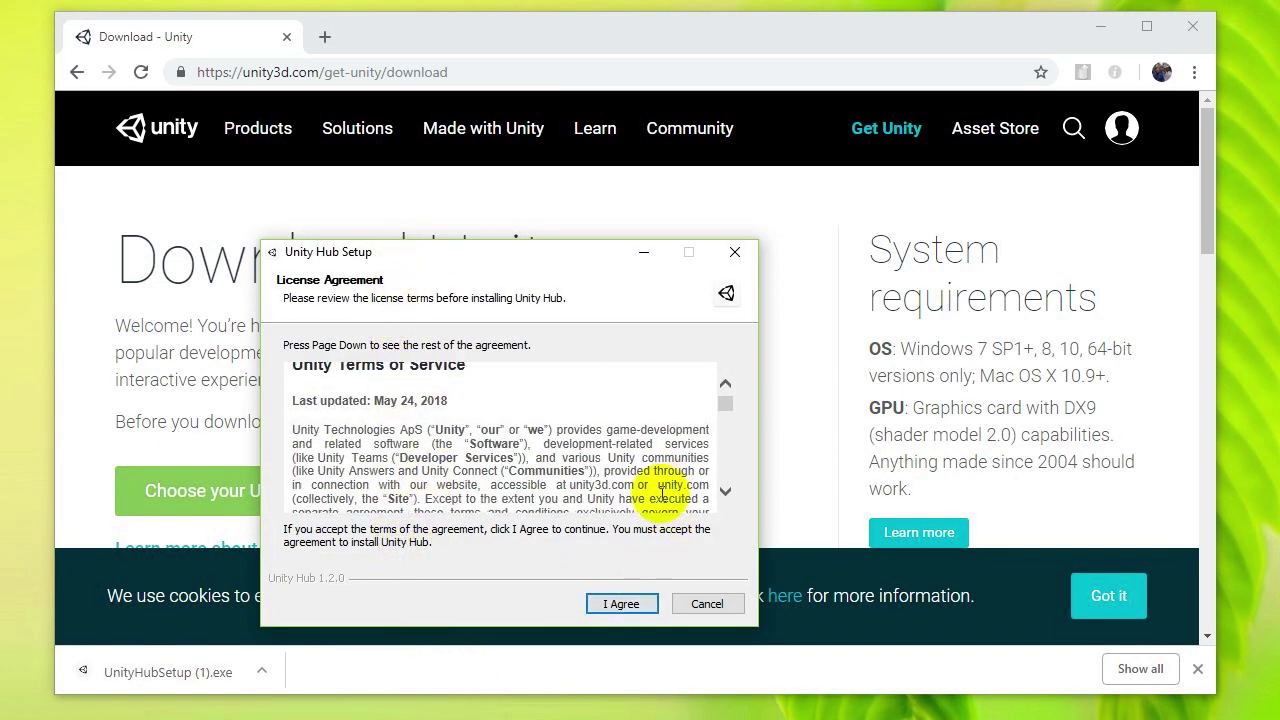
scroll(662, 494, down, 11)
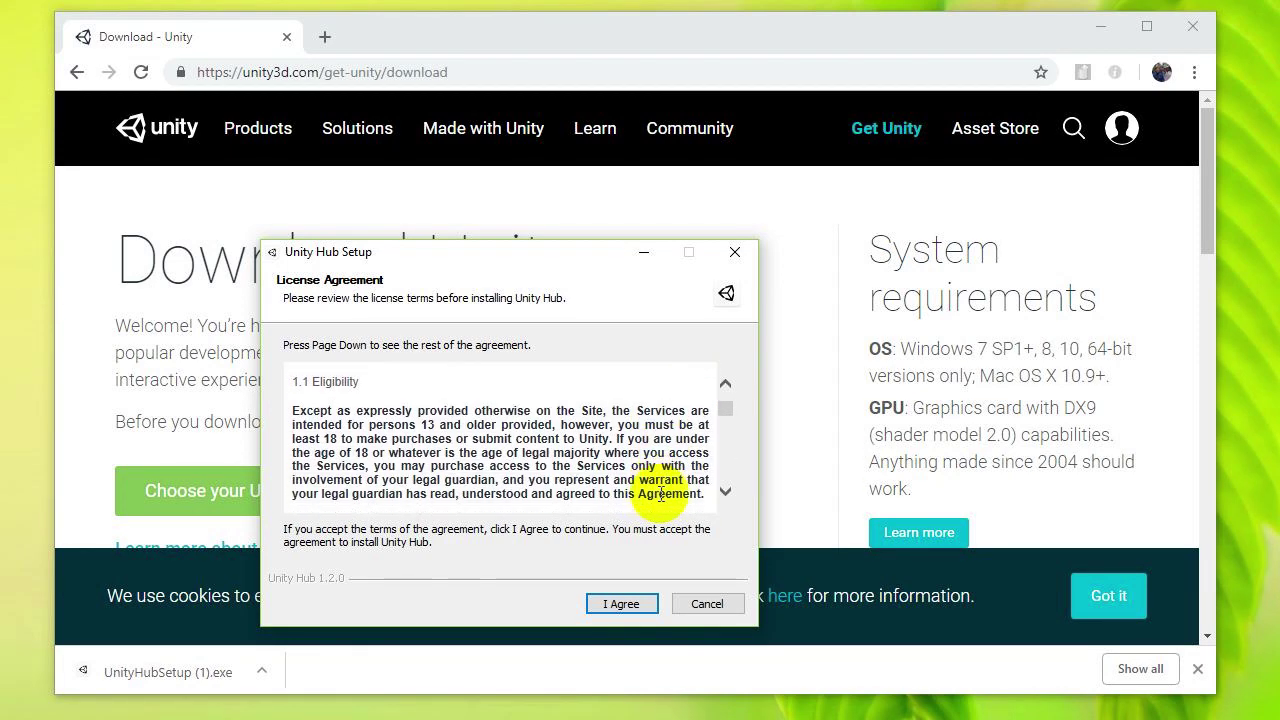
scroll(662, 494, down, 2)
click(621, 604)
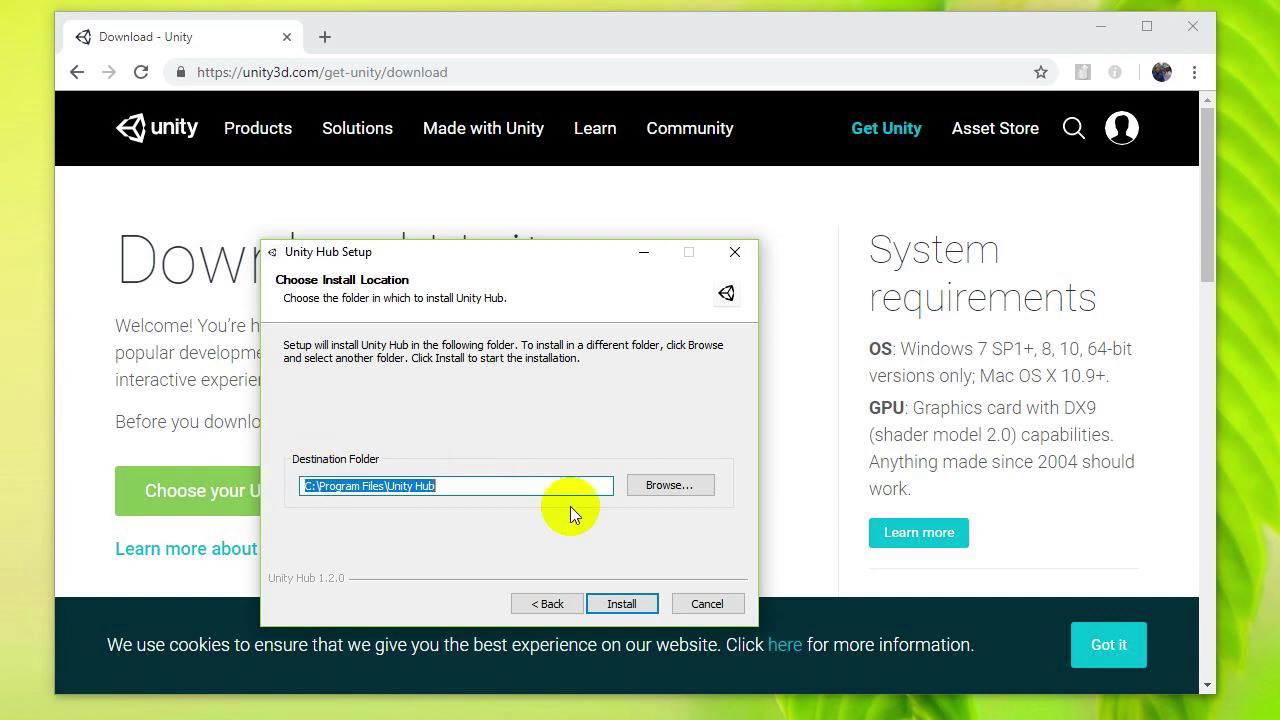
click(618, 603)
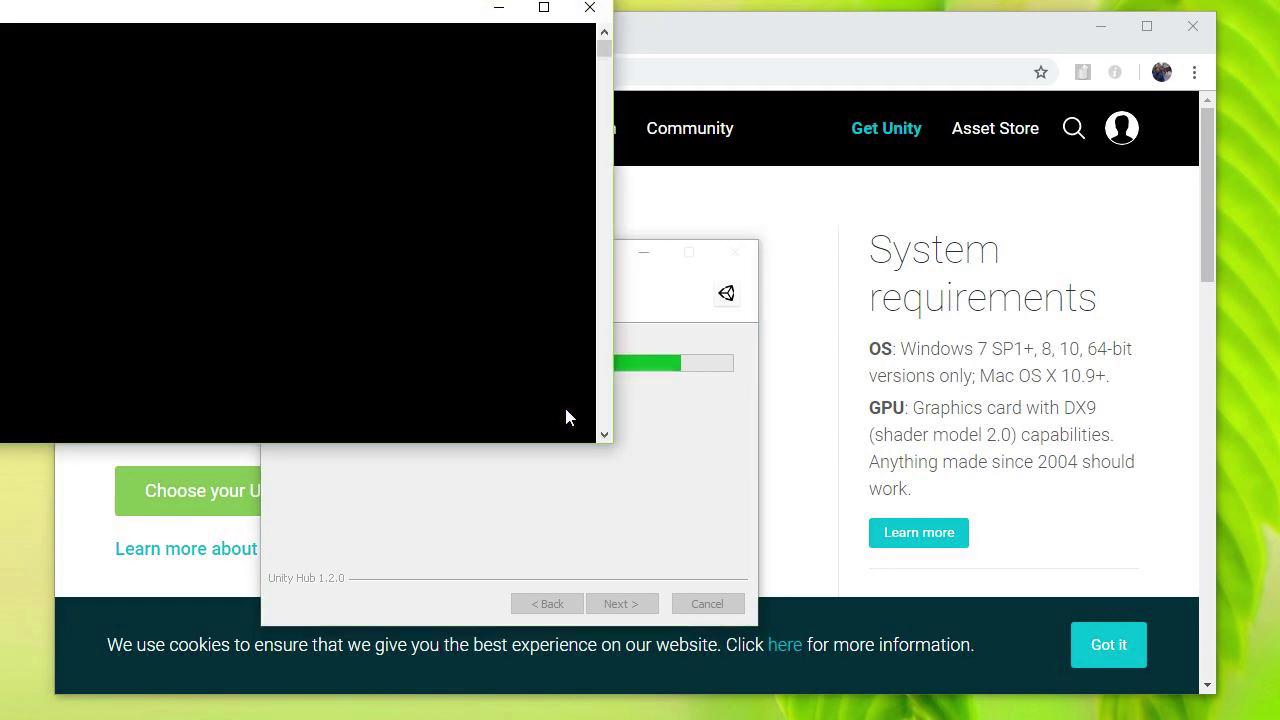
mouse_move(368, 120)
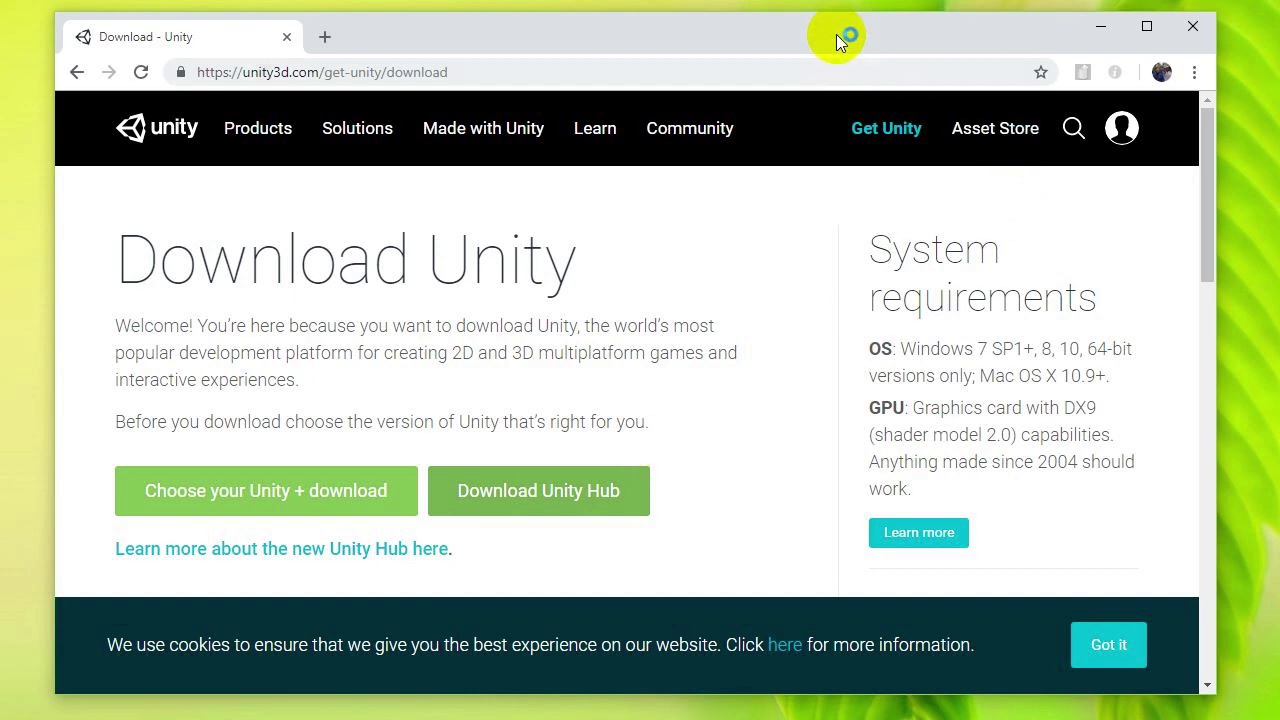
Allow Unity Hub through the Windows firewall and reposition its window on the empty Installs page.
drag(836, 34, 972, 34)
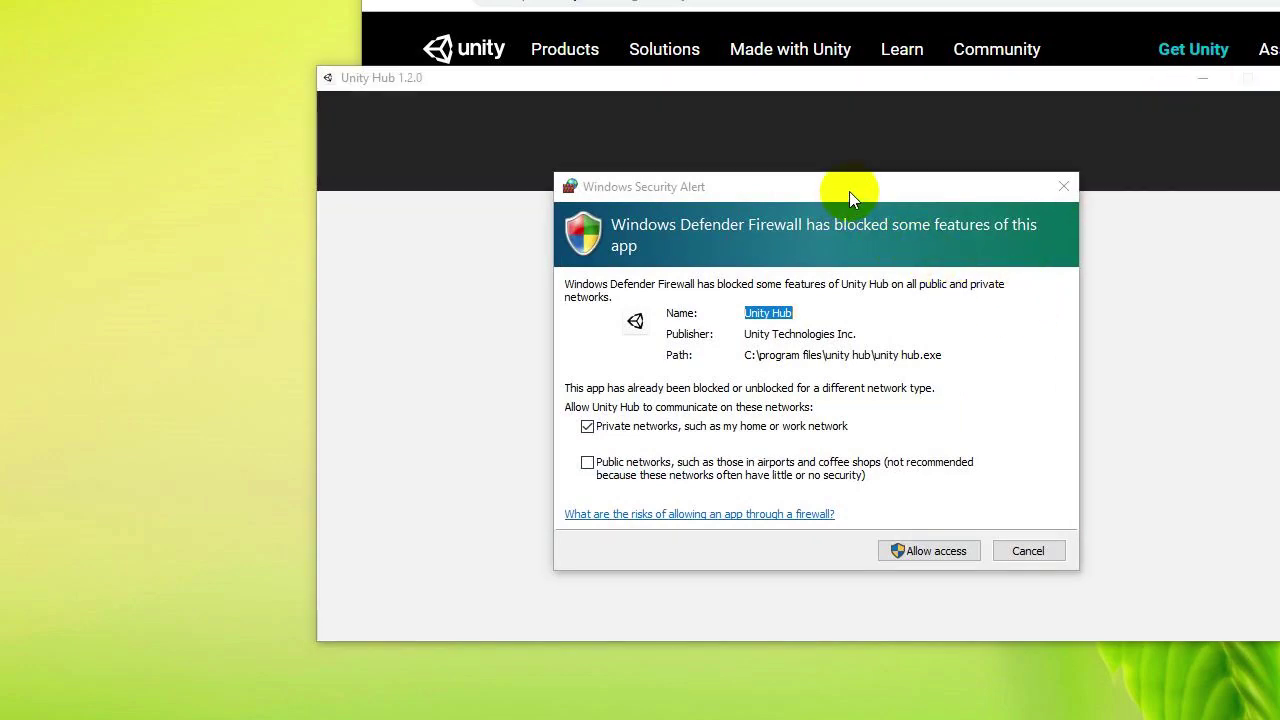
click(936, 552)
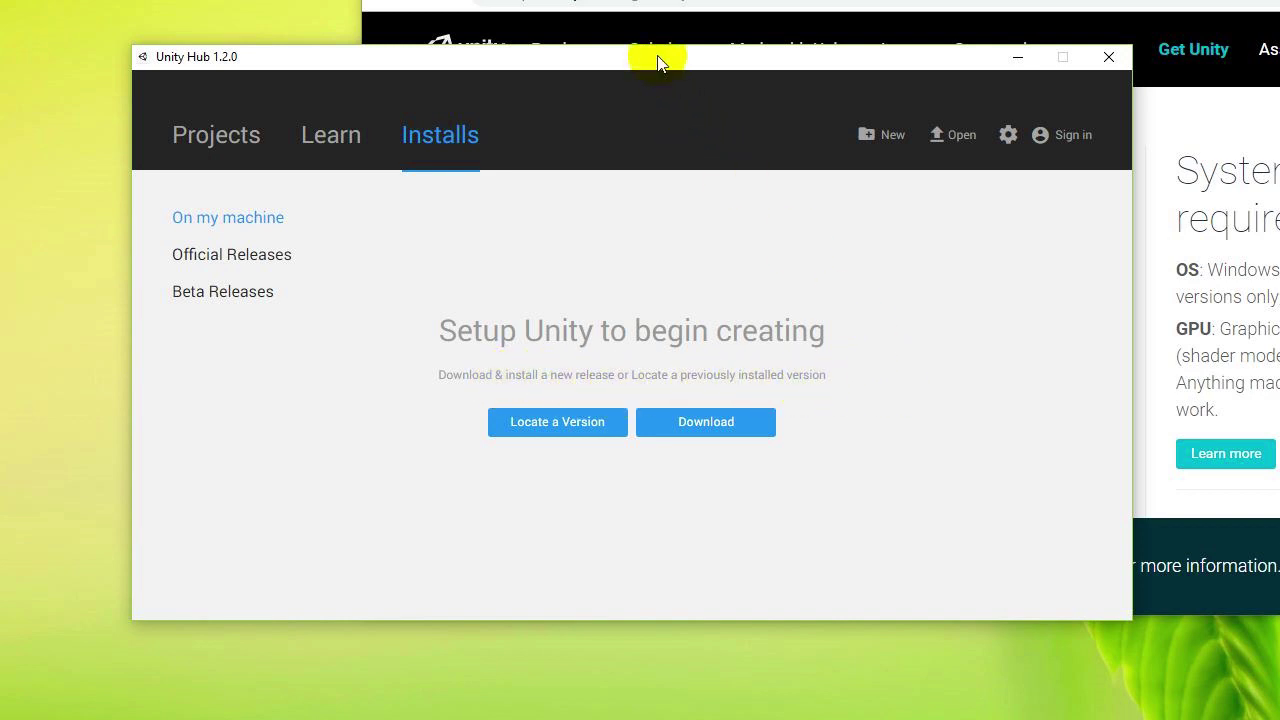
drag(660, 57, 830, 124)
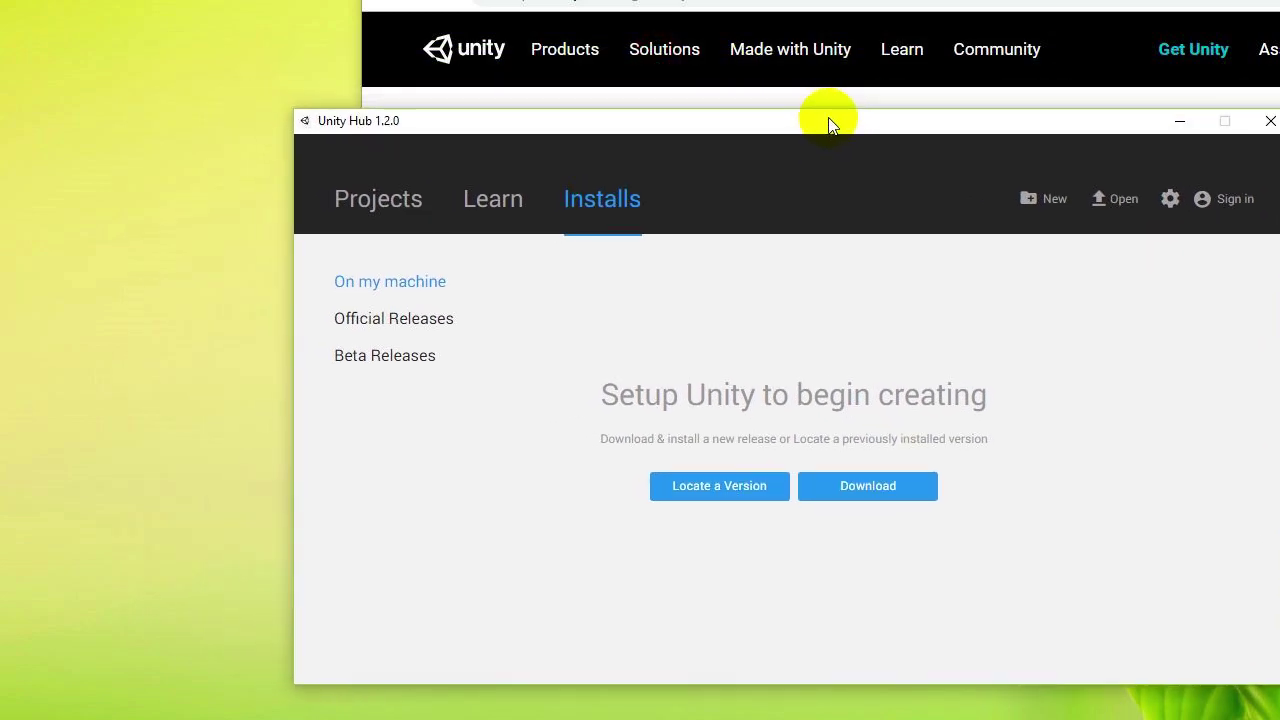
drag(828, 122, 672, 82)
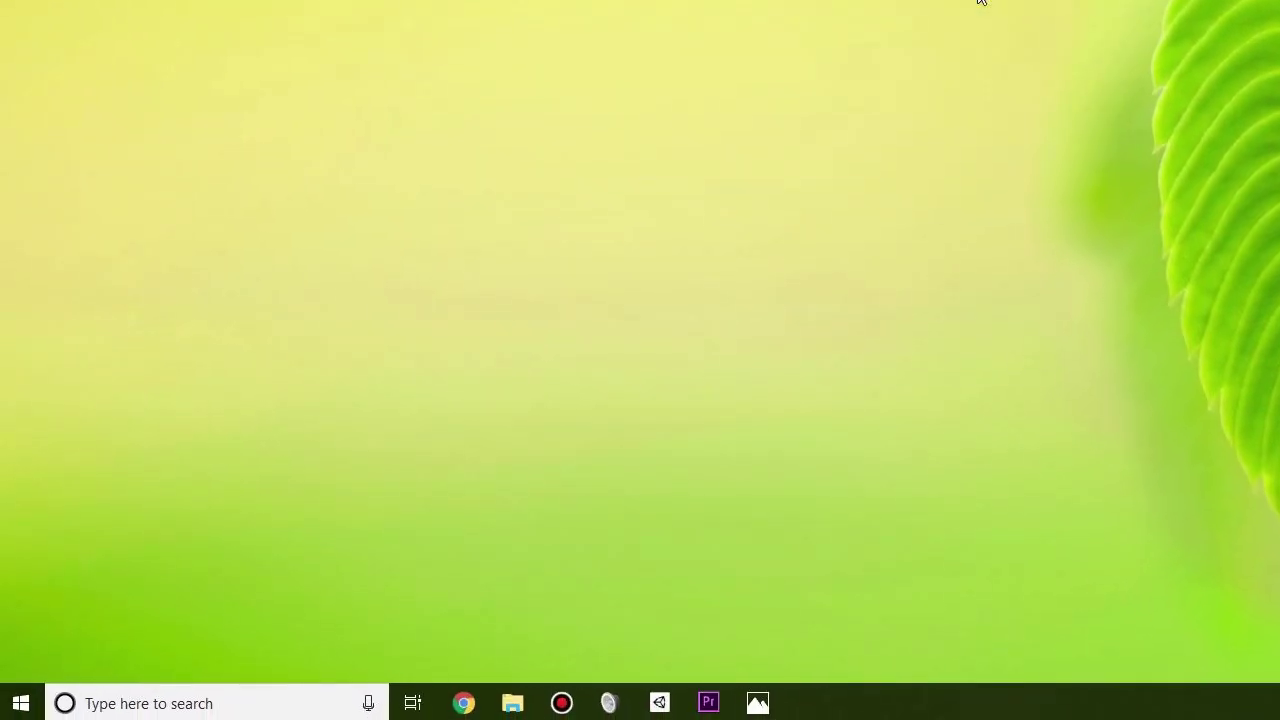
Search the Start menu for 'unity' and open the Unity shortcut's file location.
click(183, 700)
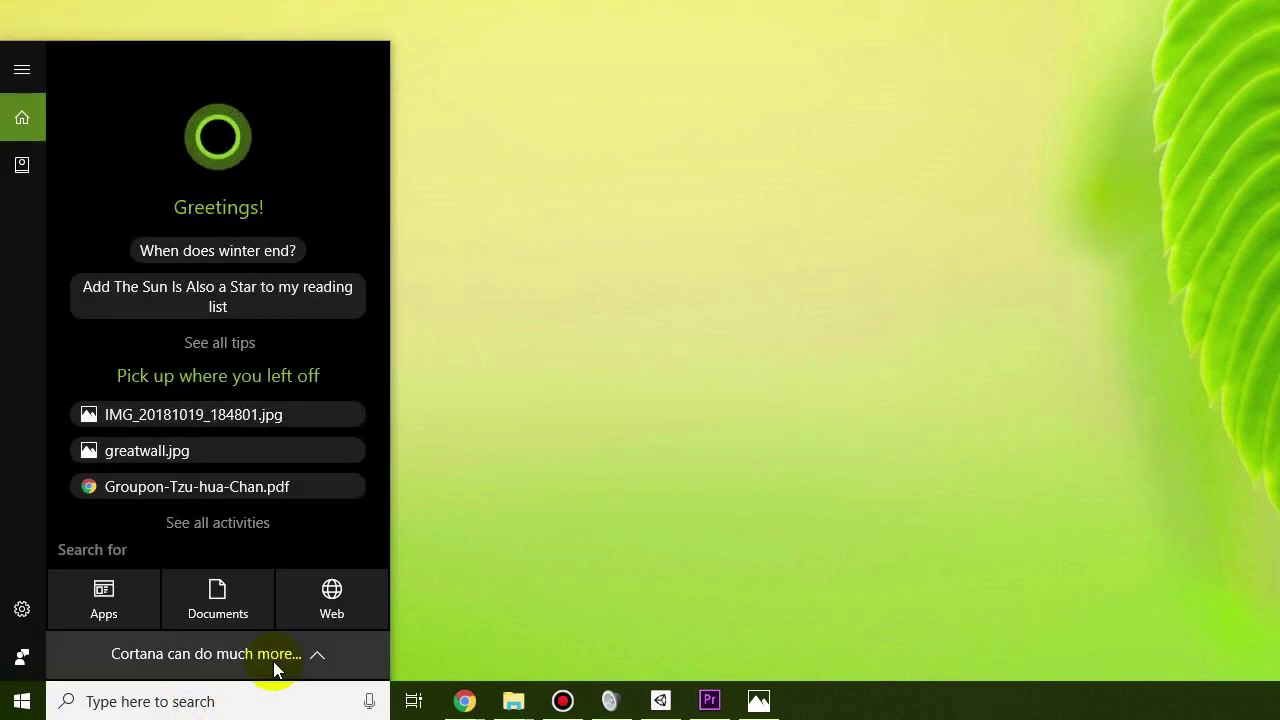
text(unity)
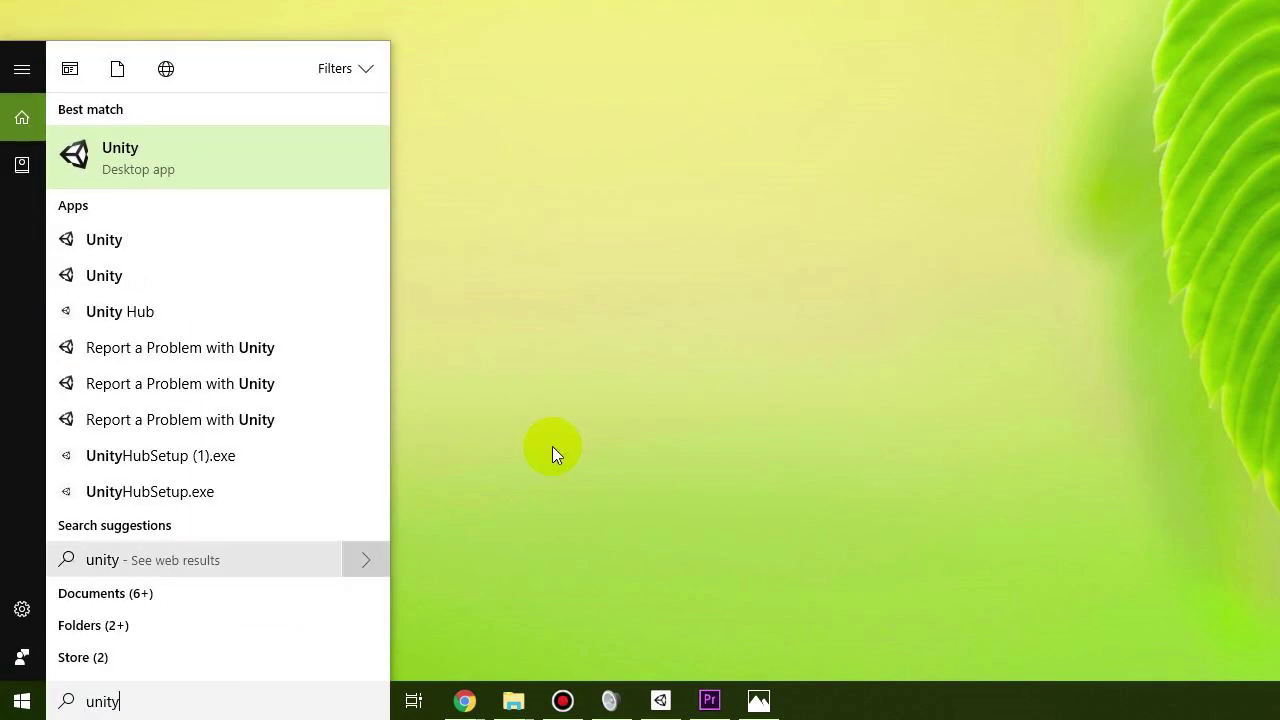
right_click(134, 158)
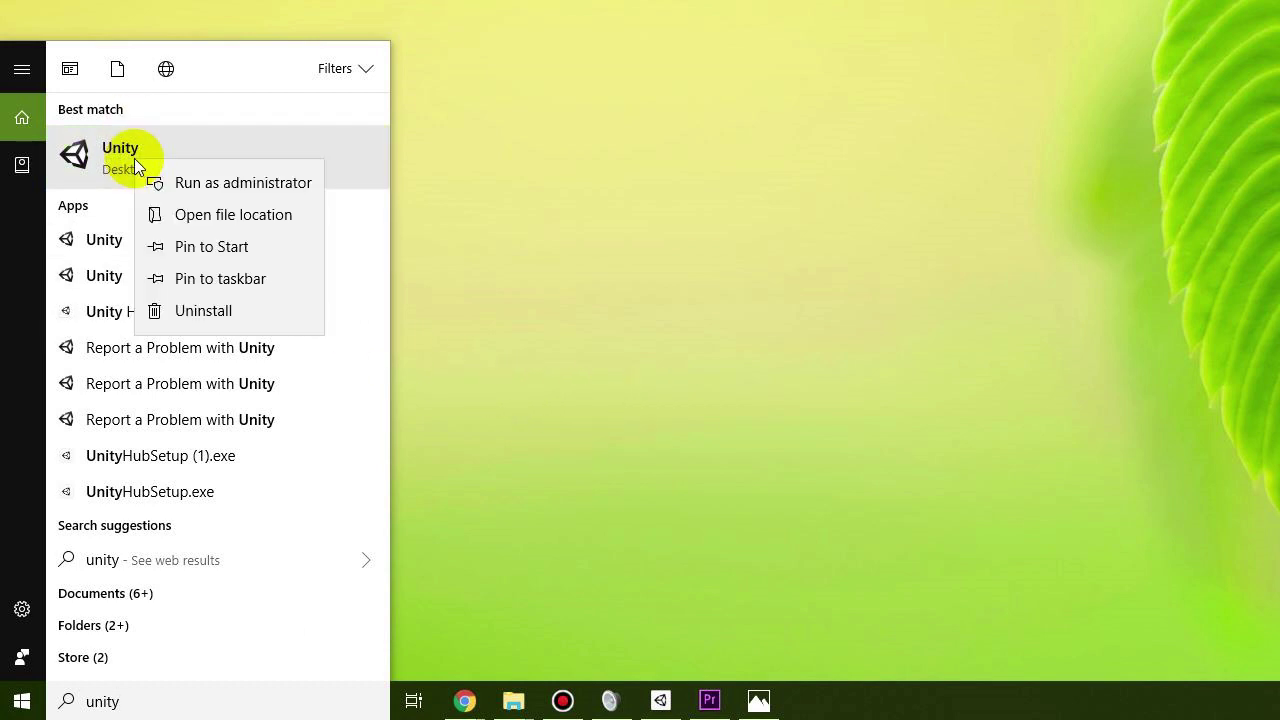
click(218, 215)
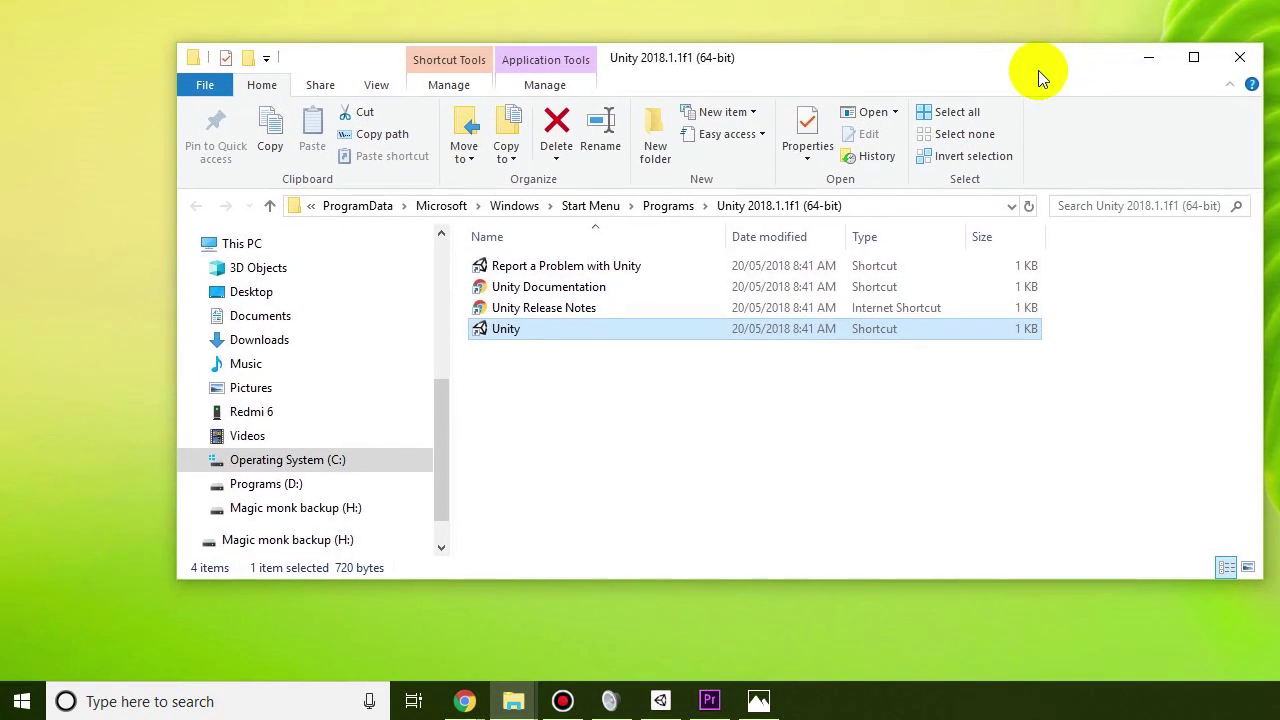
Check the Unity shortcut's Properties, selecting D:\Unity2018.1.1f1 in its Target path.
right_click(529, 329)
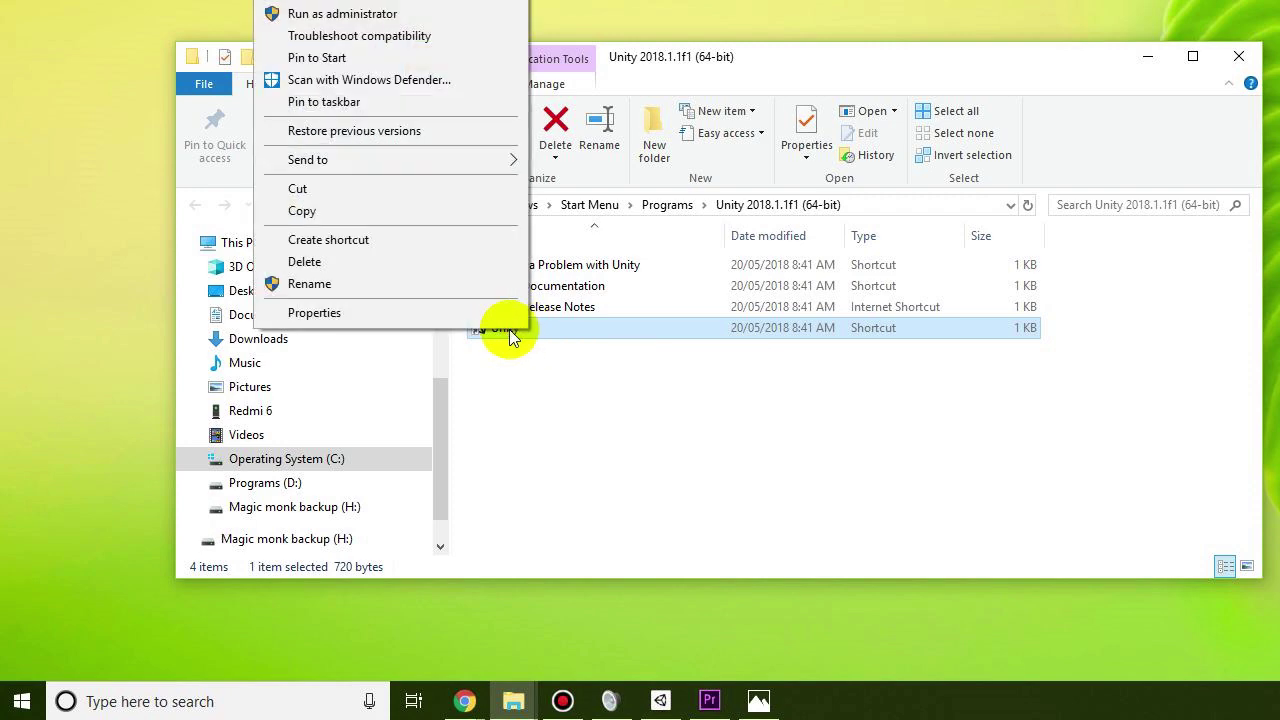
click(461, 313)
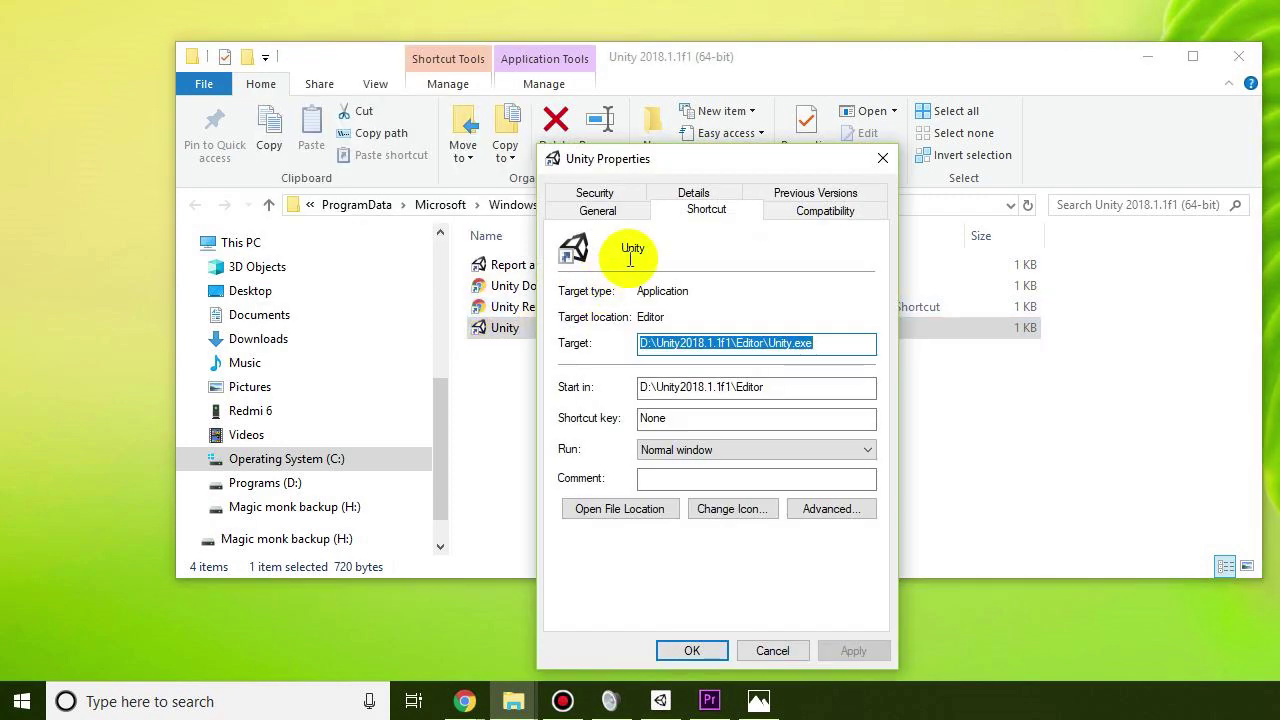
drag(733, 340, 614, 335)
click(800, 343)
drag(733, 342, 630, 346)
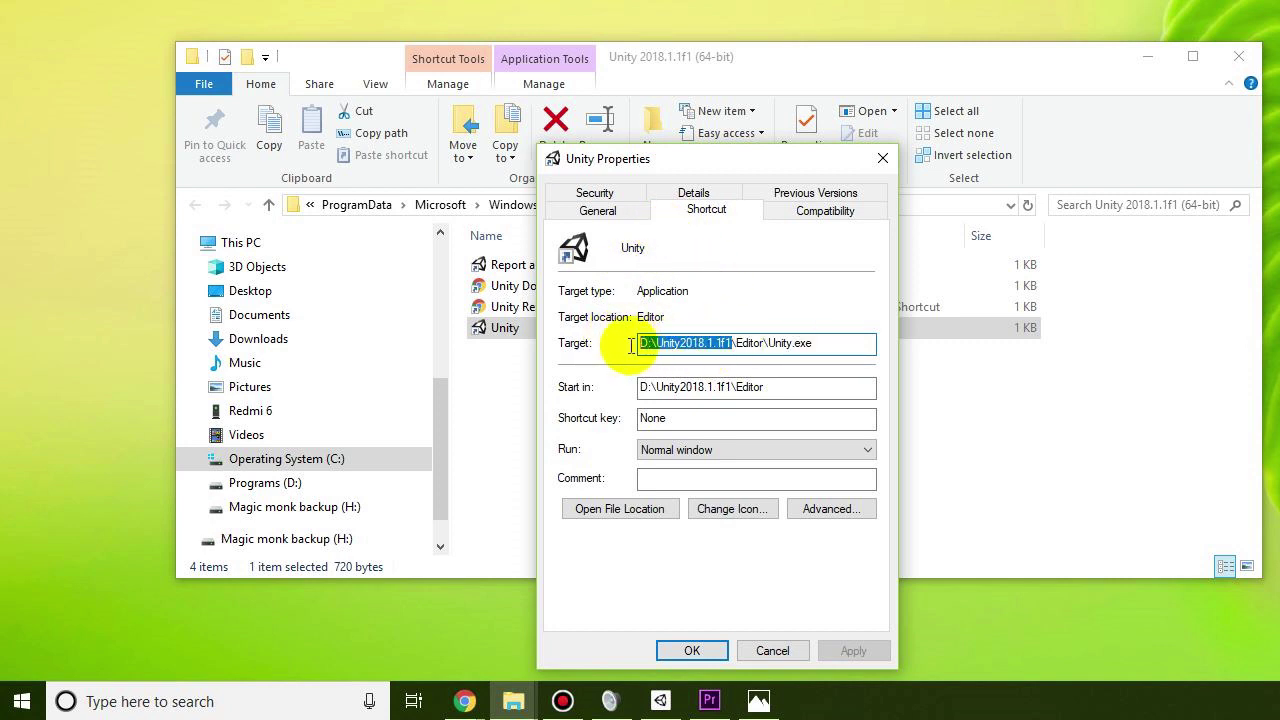
drag(735, 344, 640, 344)
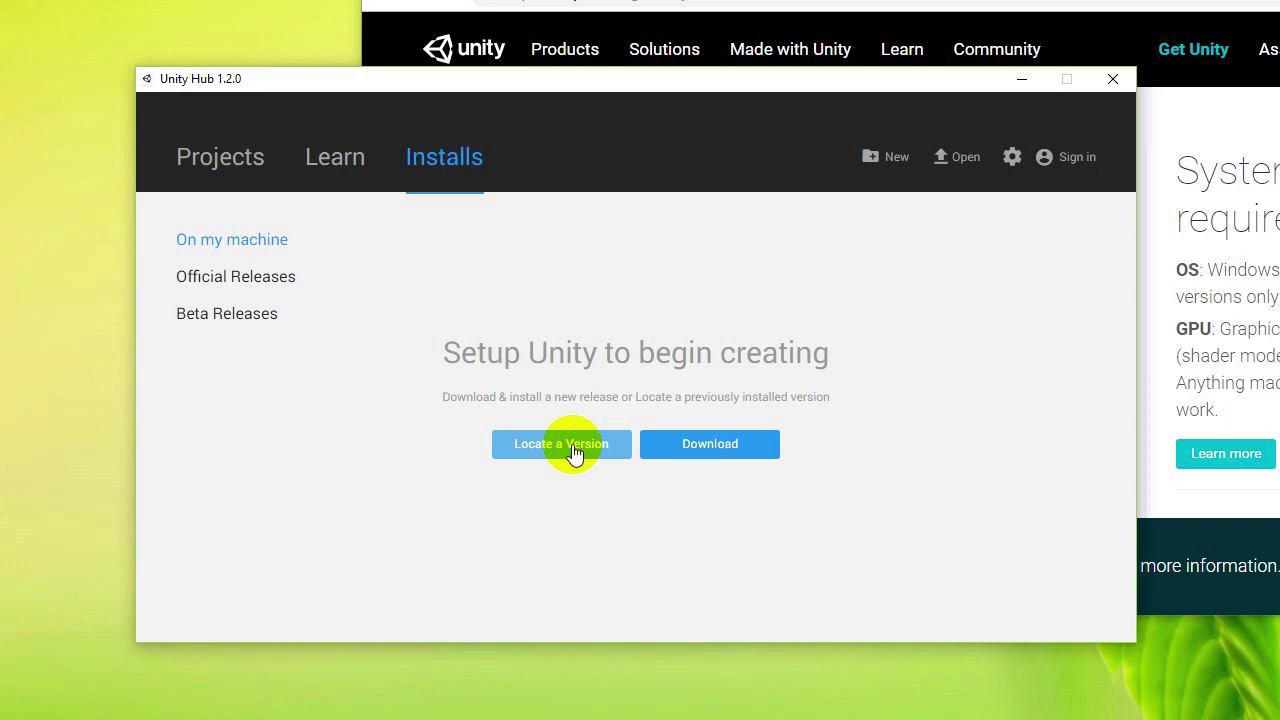
Start adding an existing editor and browse the Programs (D:) drive into Unity2018.1.1f1.
click(575, 452)
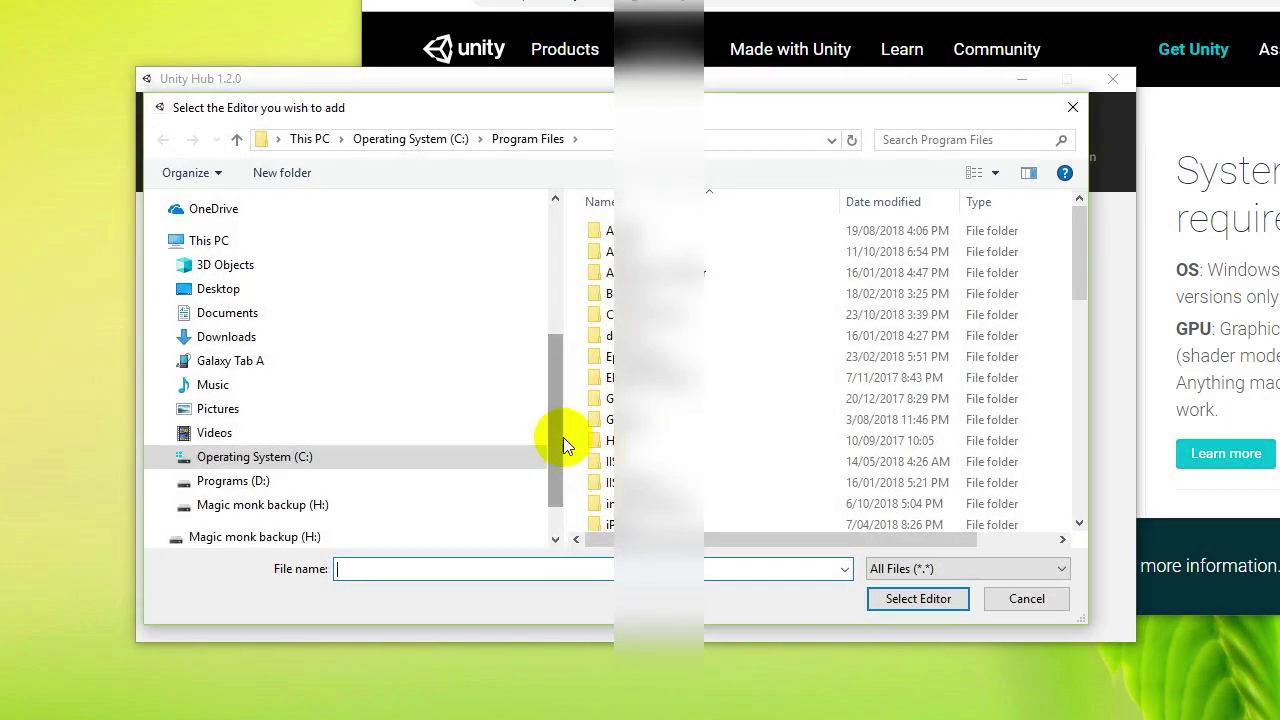
click(340, 482)
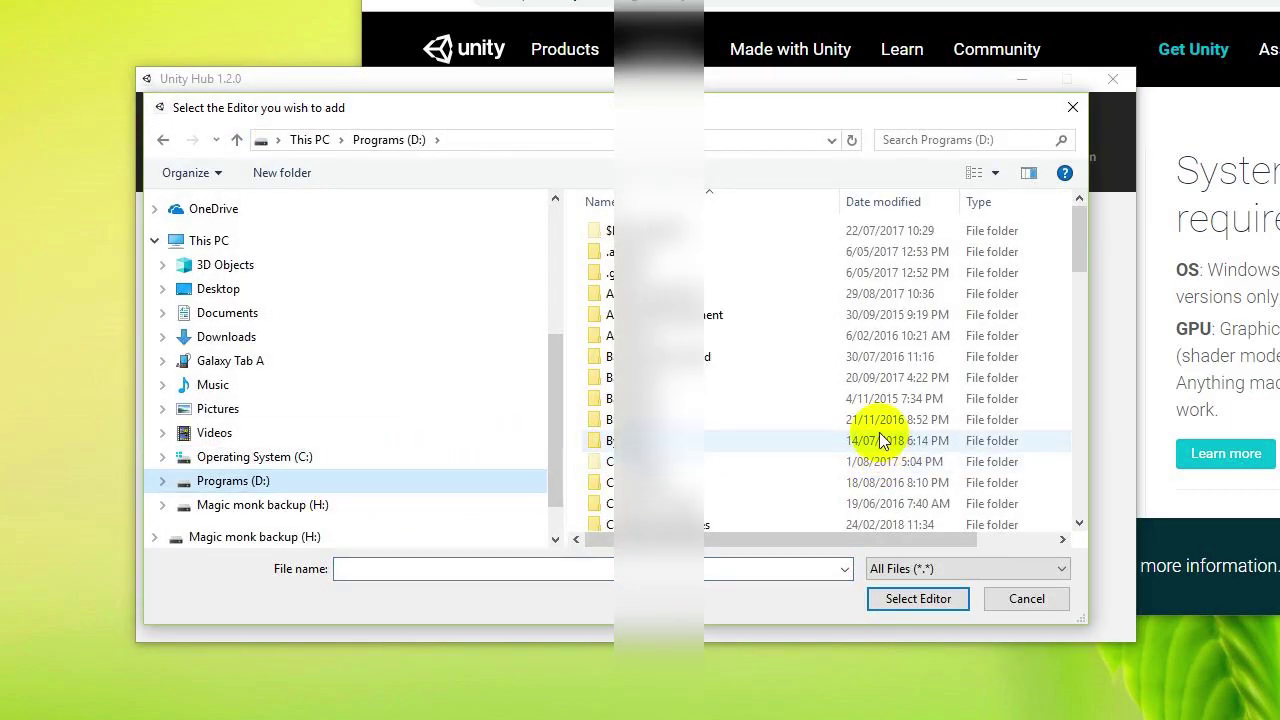
scroll(849, 417, down, 12)
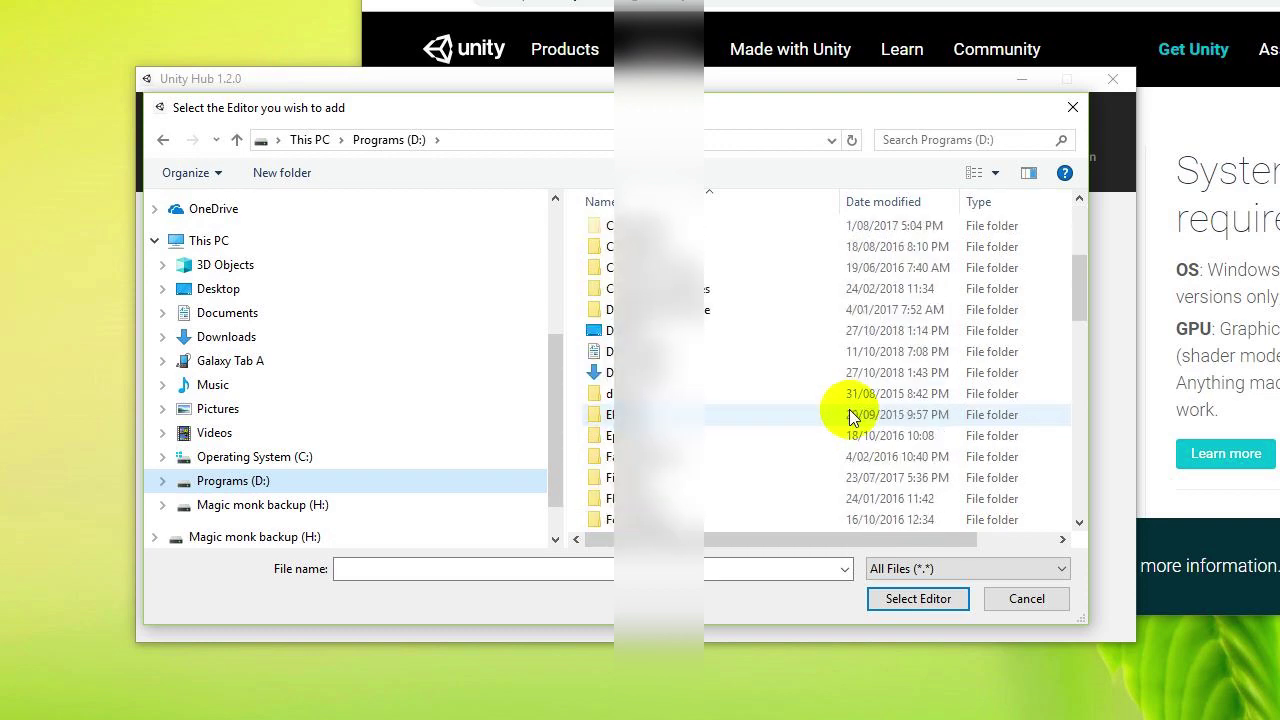
scroll(846, 412, down, 6)
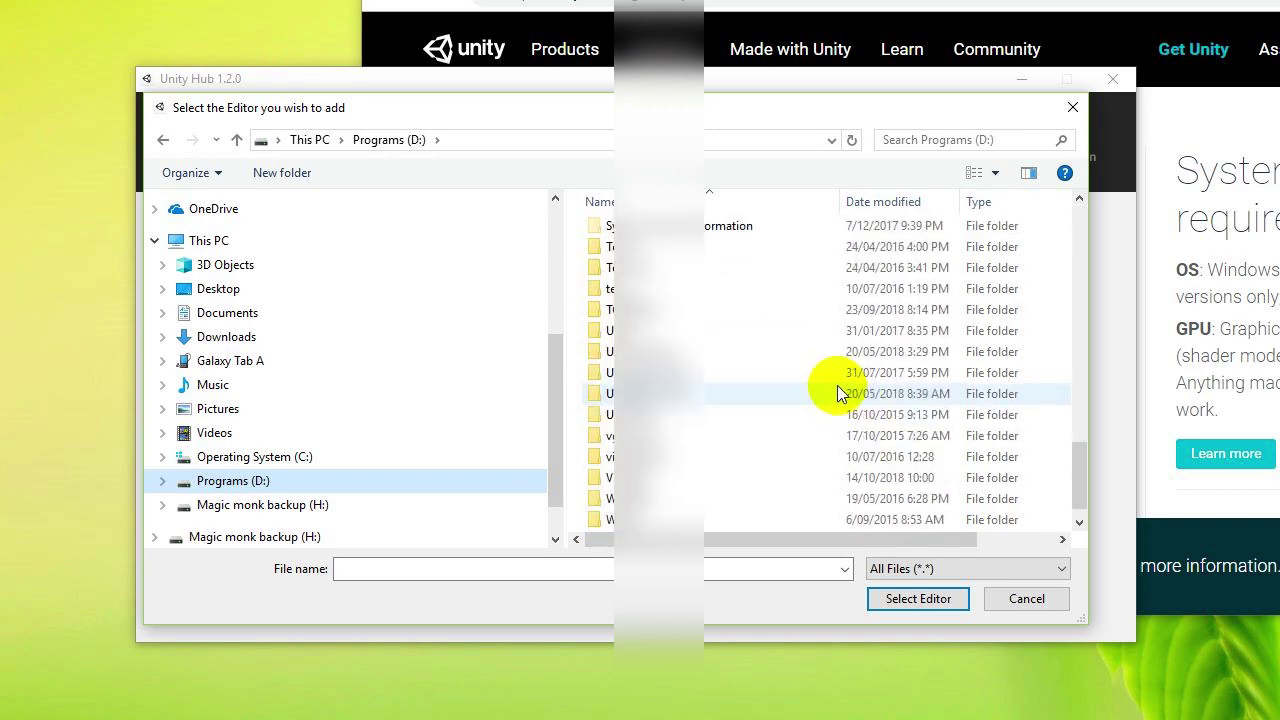
scroll(836, 396, up, 1)
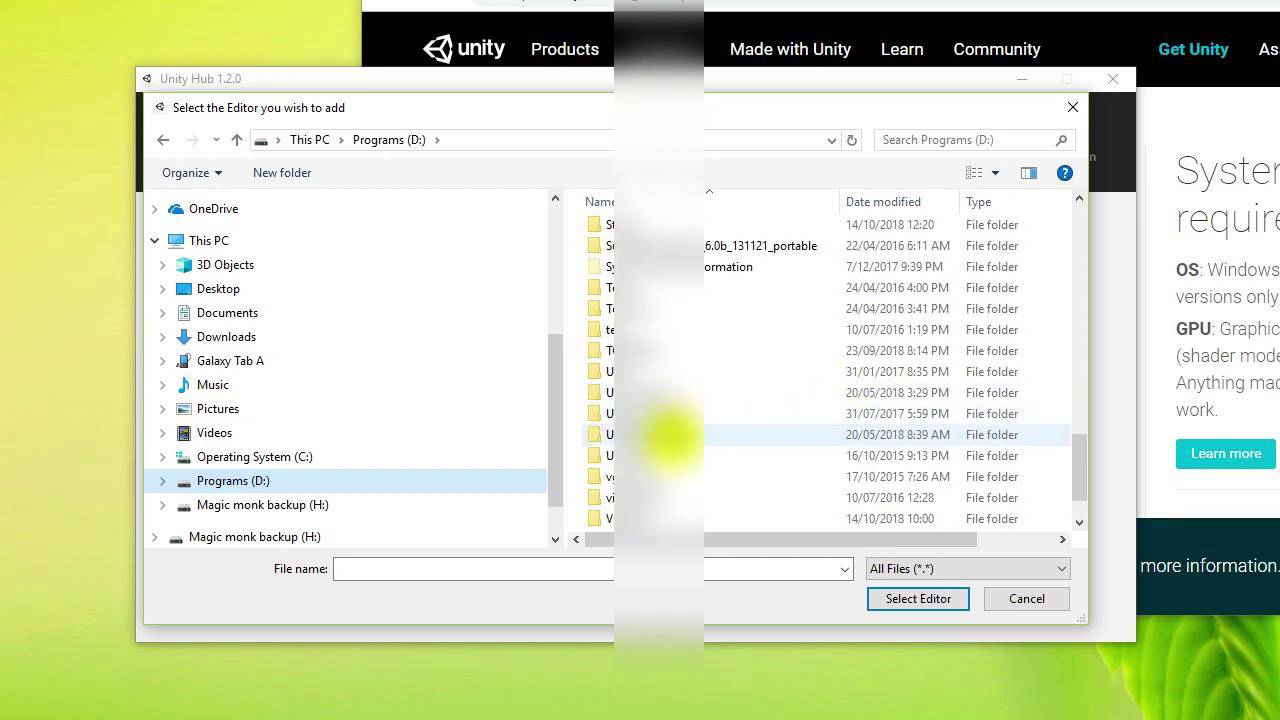
double_click(668, 434)
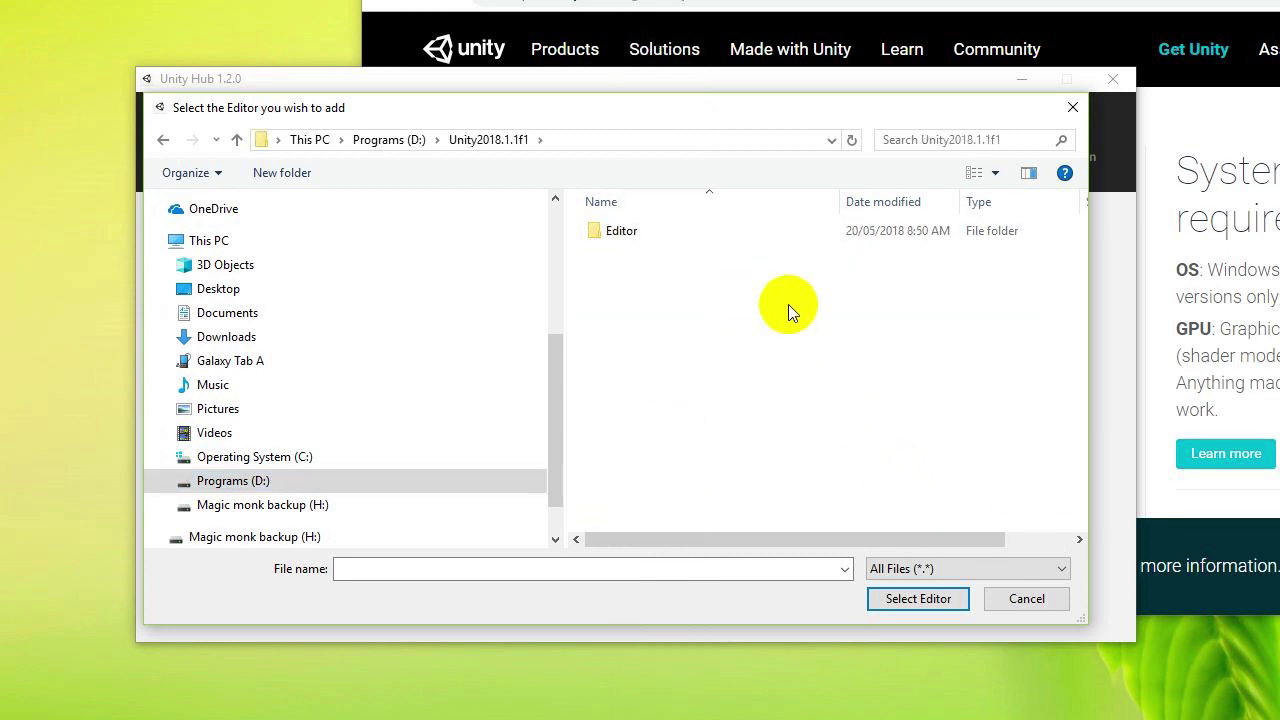
Open the Editor folder and choose Unity.exe as the 2018.1.1f1 editor.
click(916, 598)
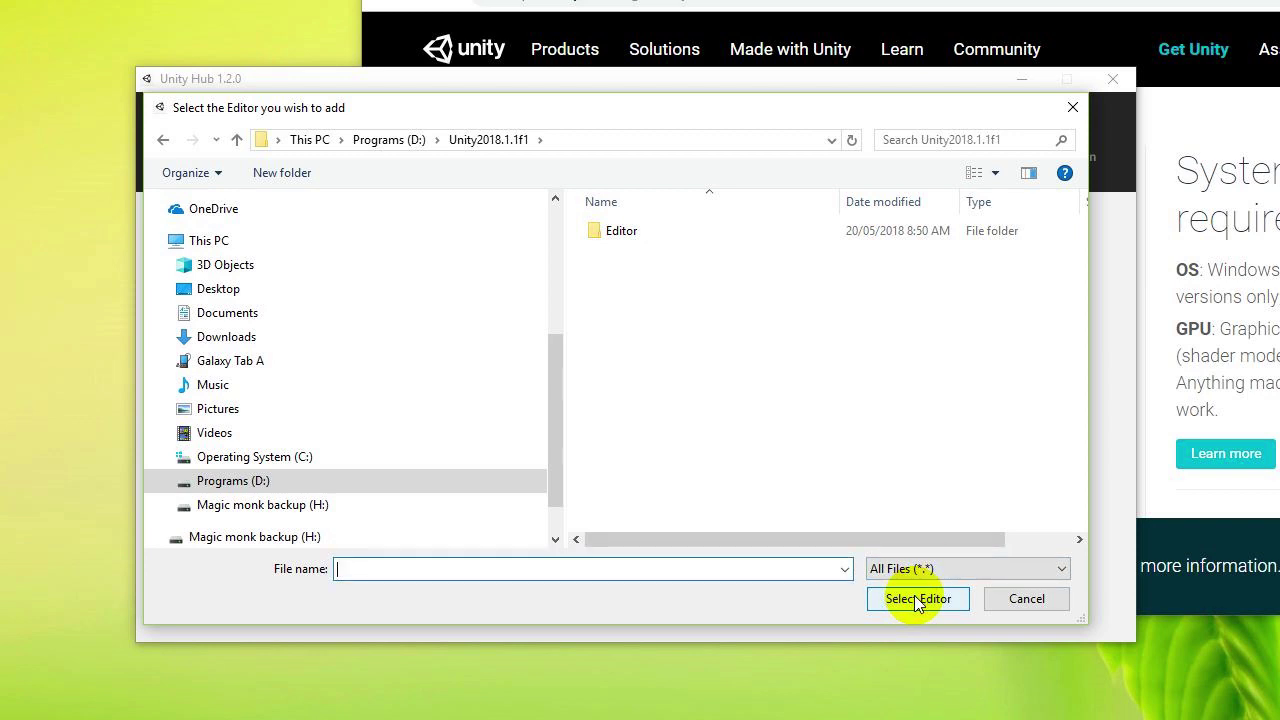
double_click(664, 234)
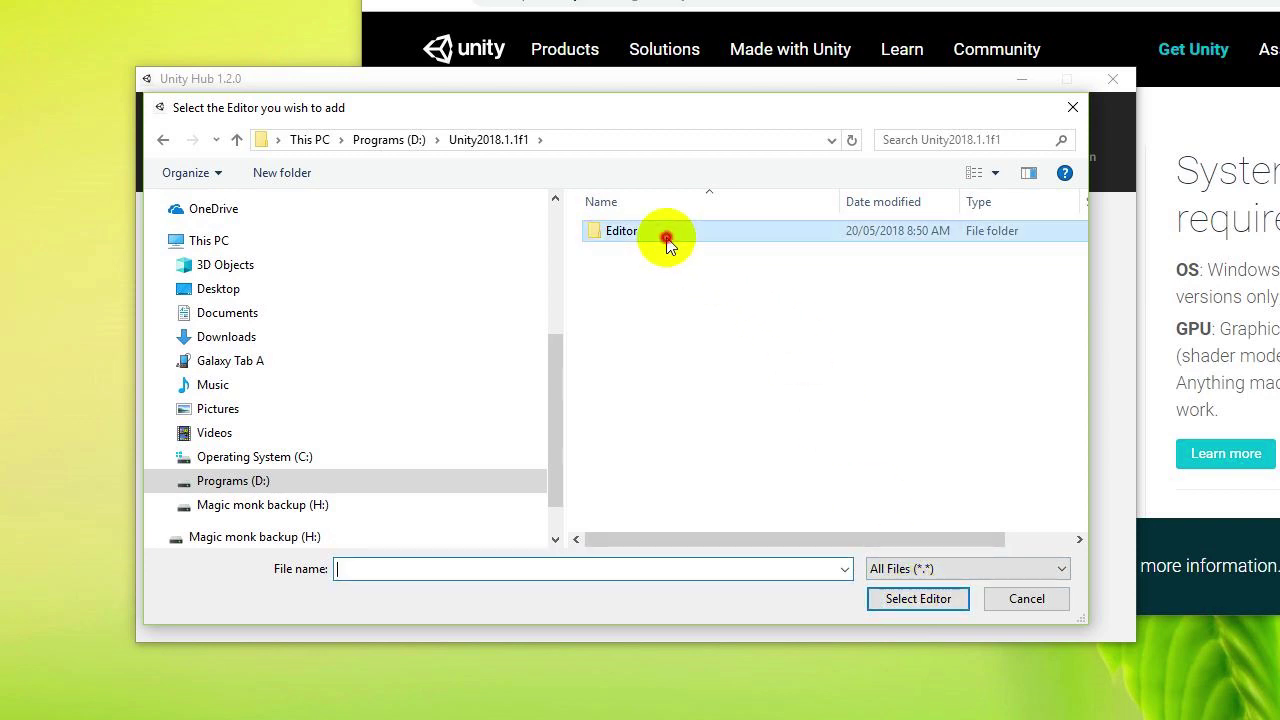
click(912, 596)
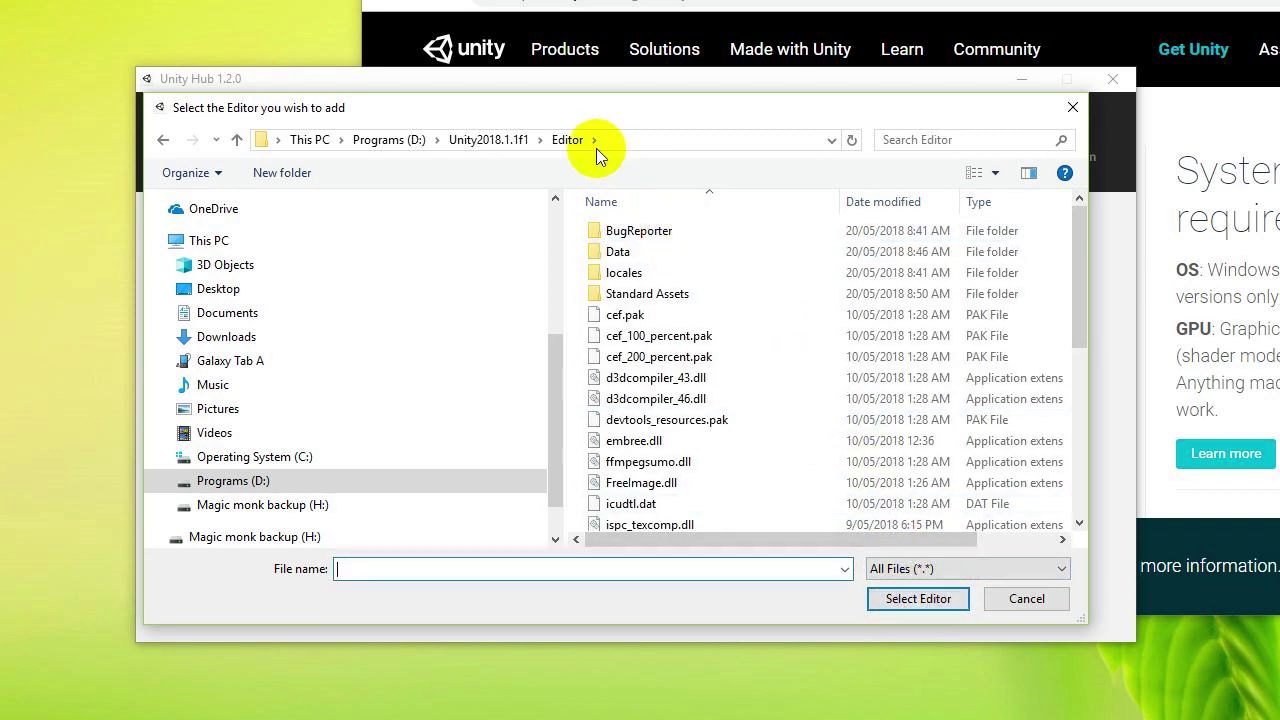
drag(458, 111, 590, 139)
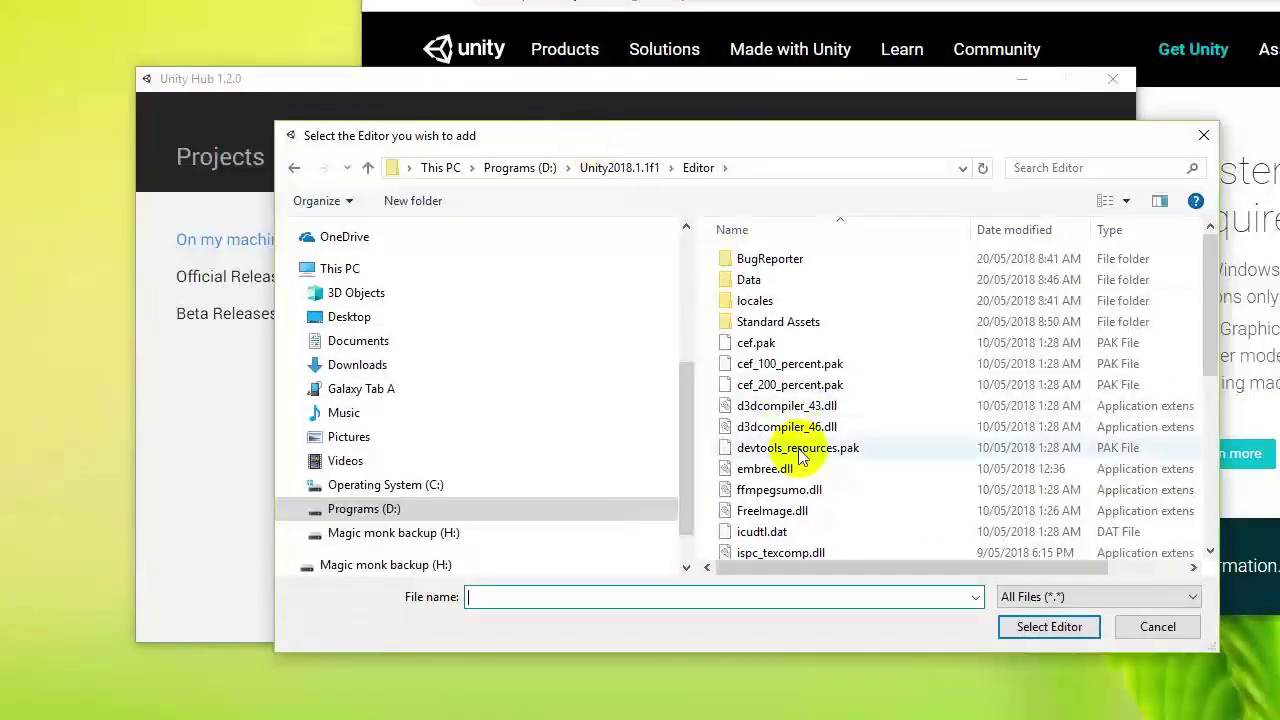
scroll(799, 455, down, 6)
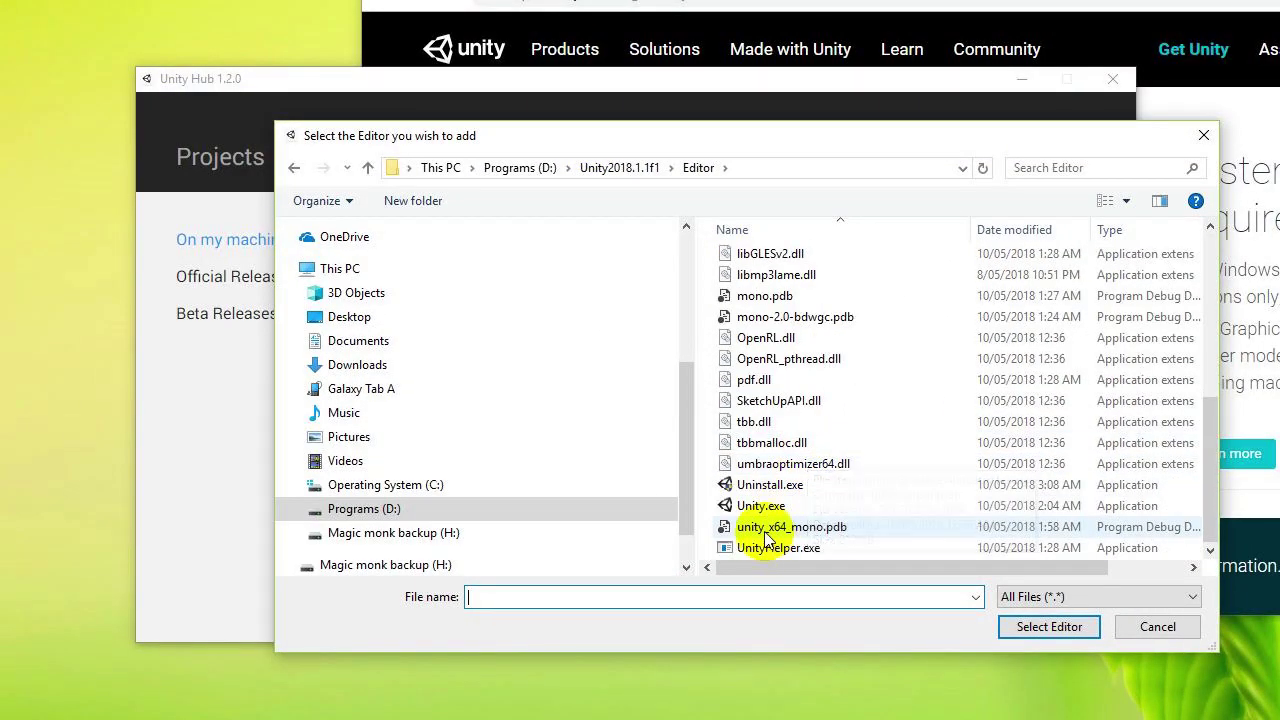
double_click(761, 506)
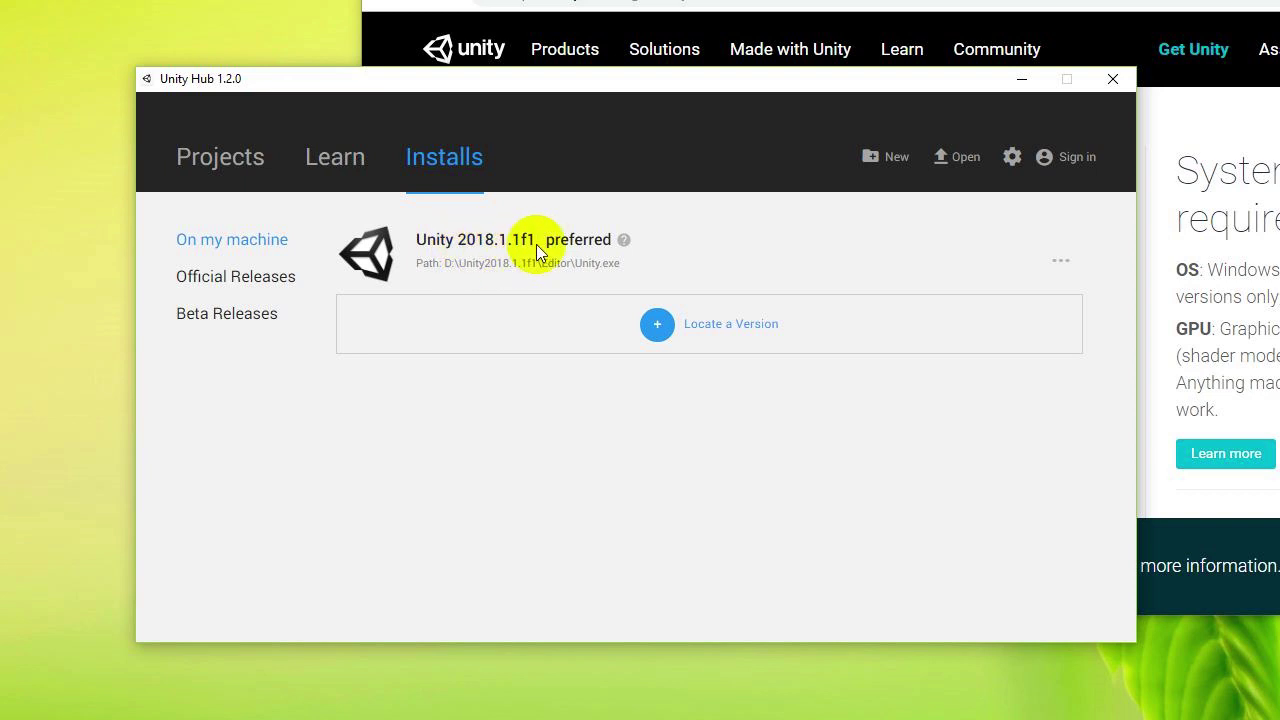
Cancel the Locate a Version chooser and compare Official Releases with On my machine.
click(682, 324)
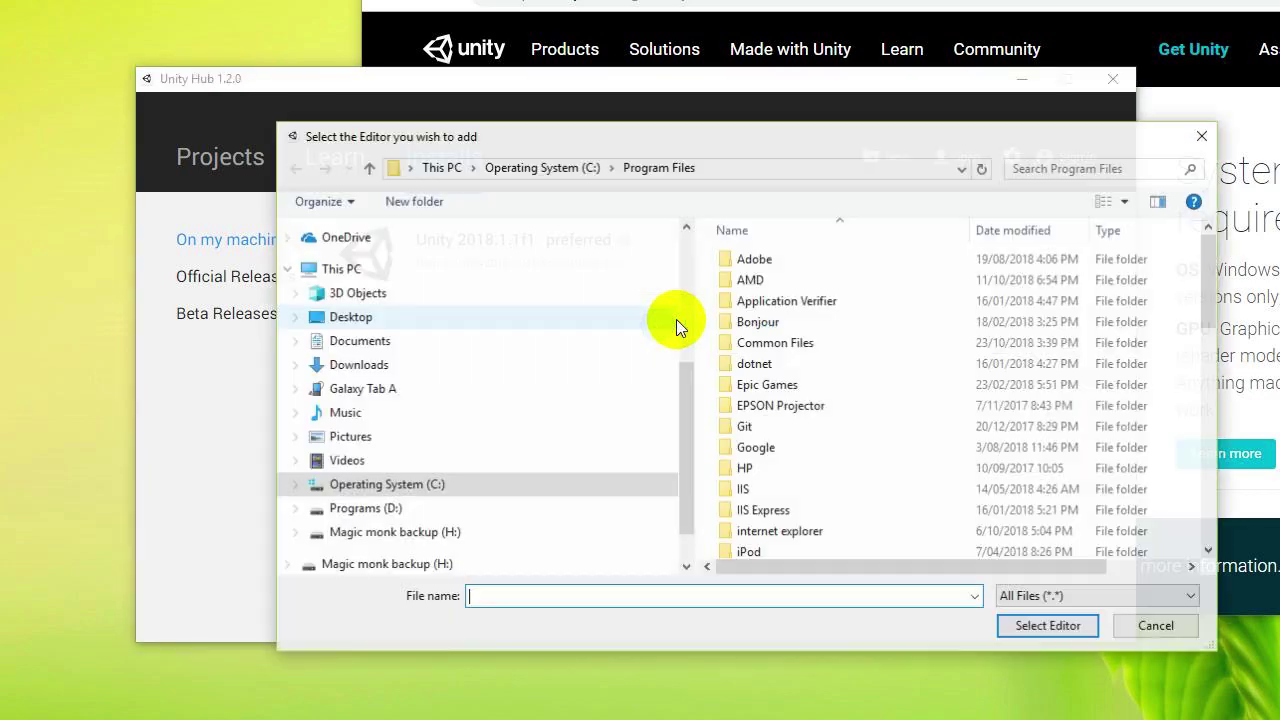
click(1163, 622)
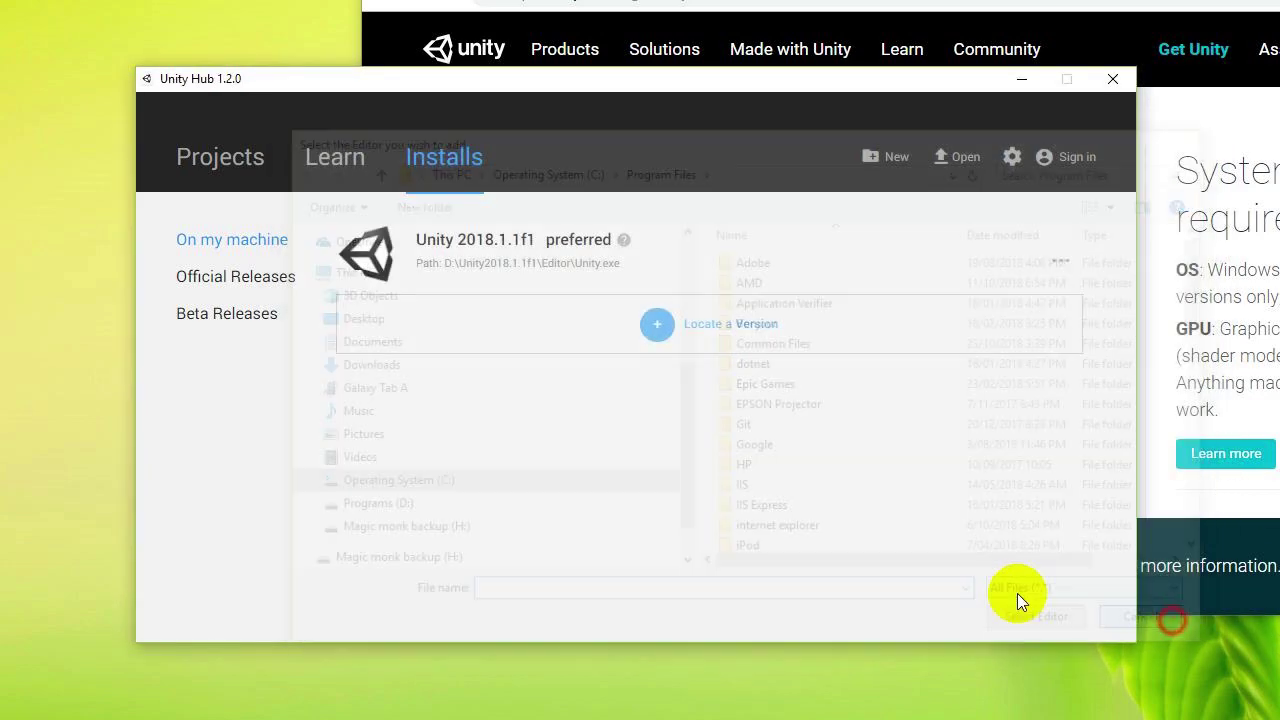
click(256, 288)
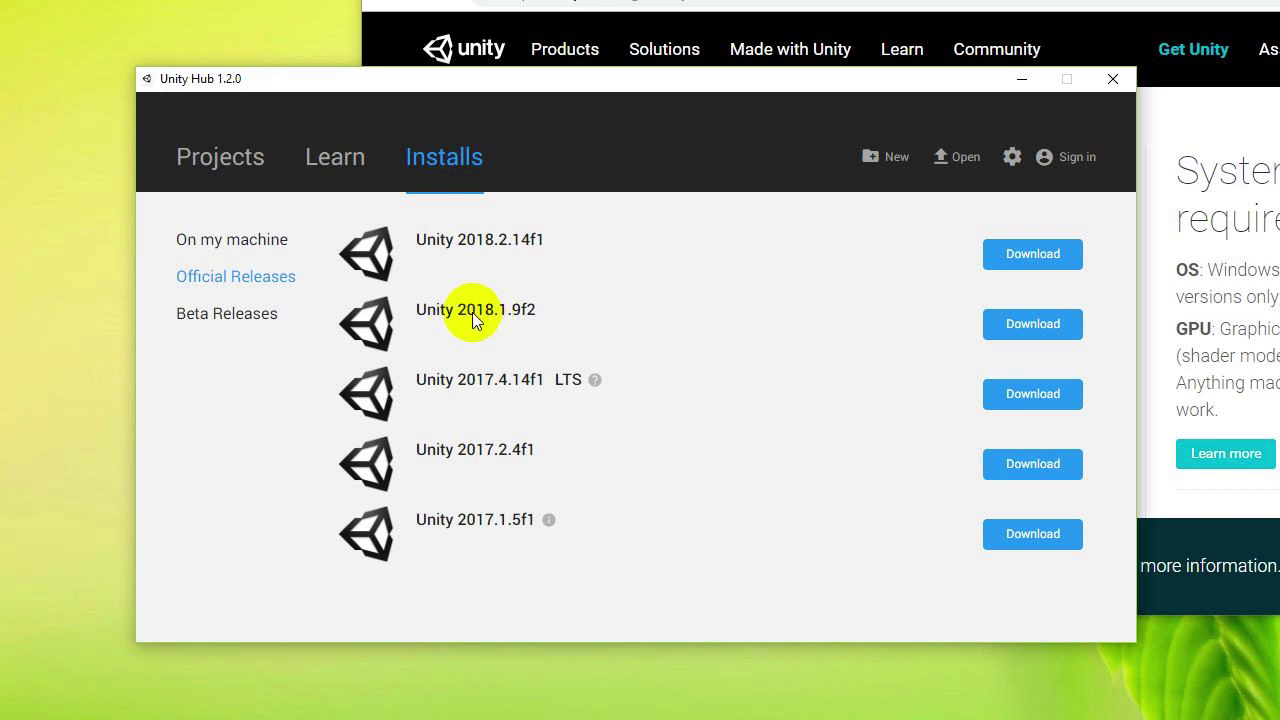
click(247, 250)
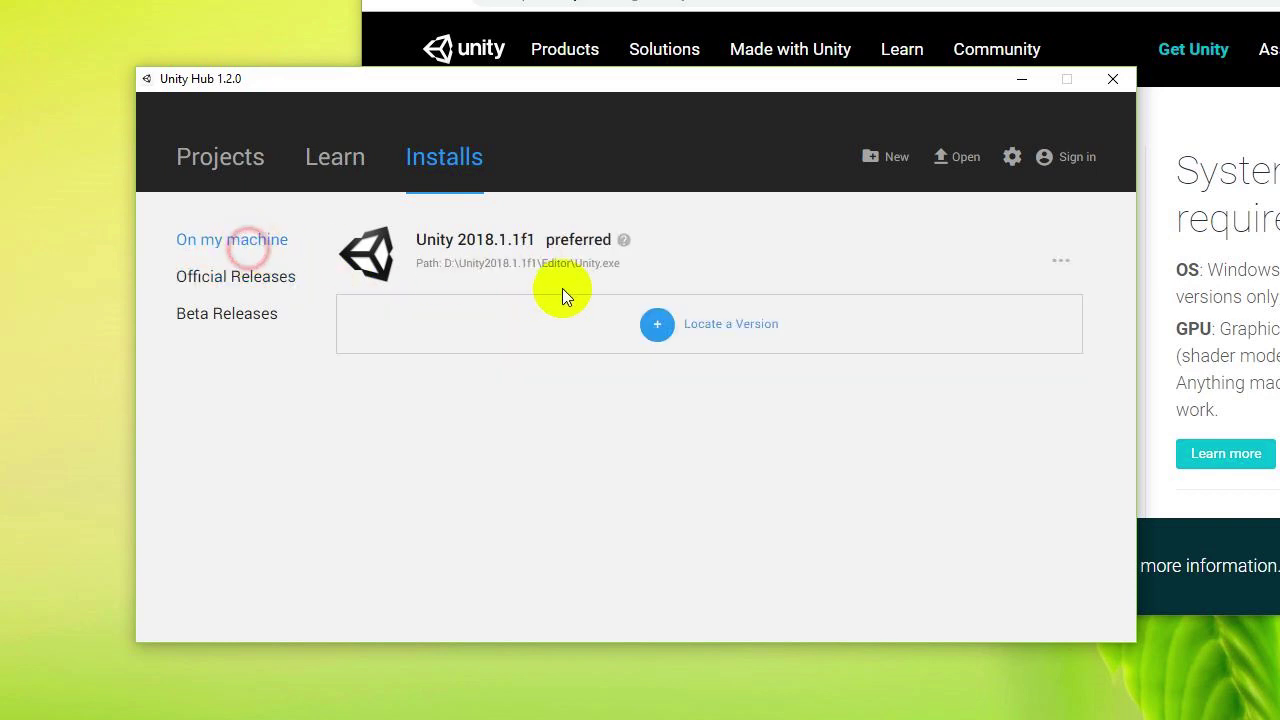
click(222, 282)
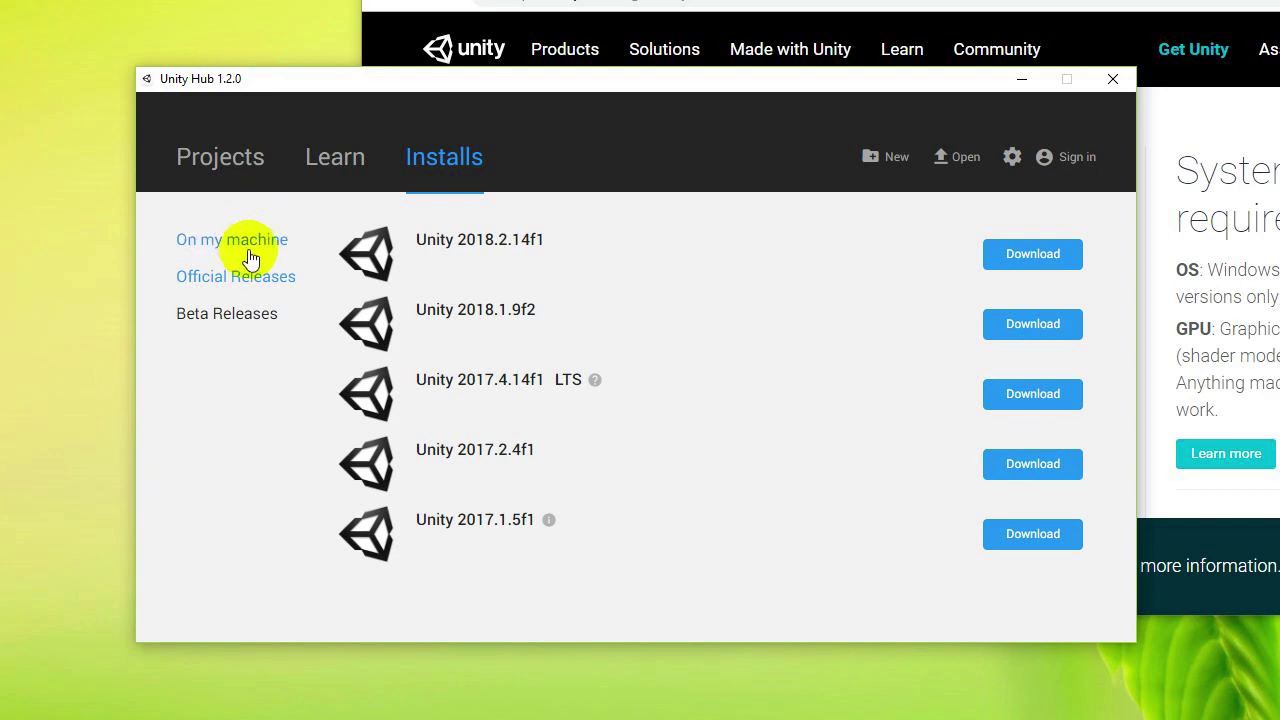
Browse Learn's Tutorial Projects and Resources, ending on the Getting Started tutorials.
click(314, 170)
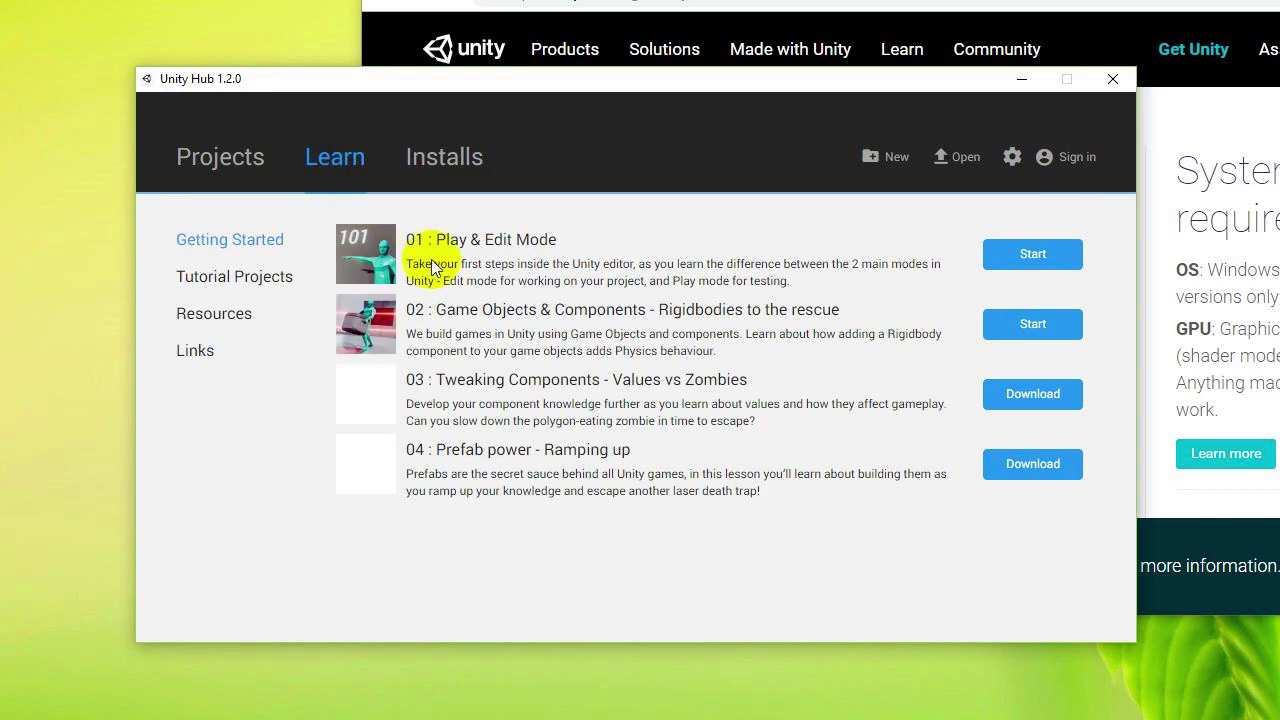
click(266, 280)
click(242, 315)
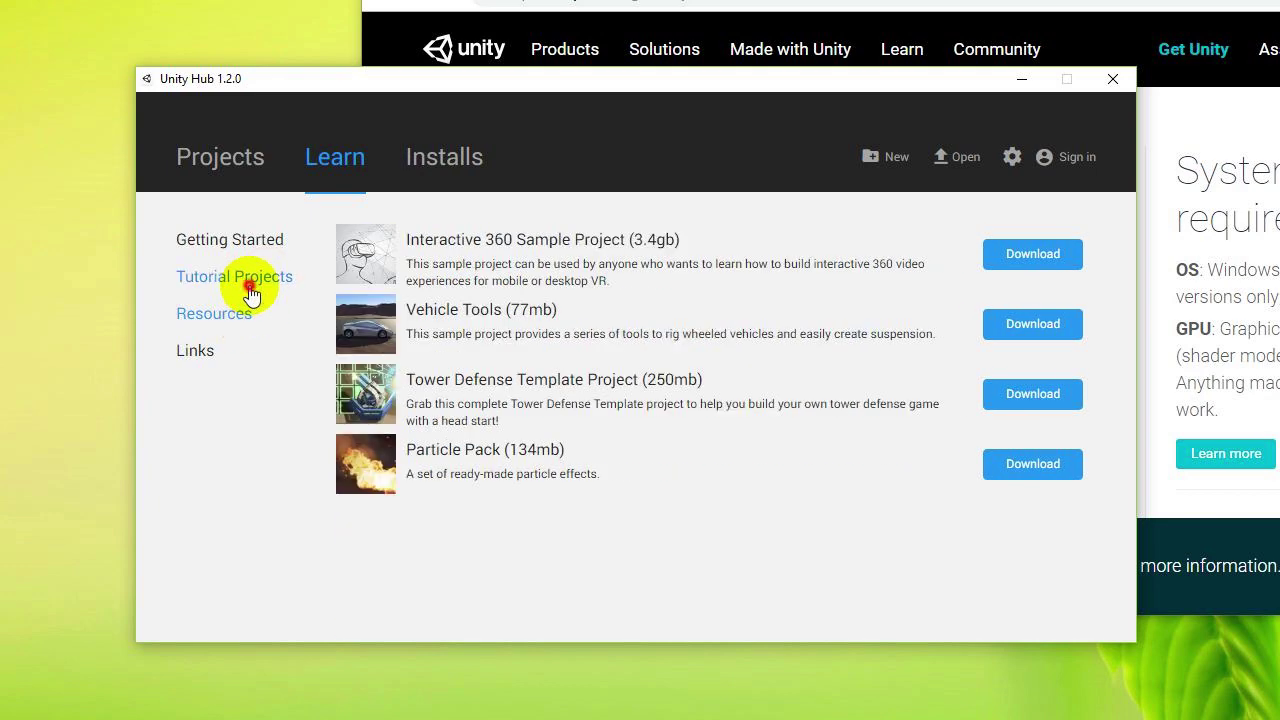
click(250, 286)
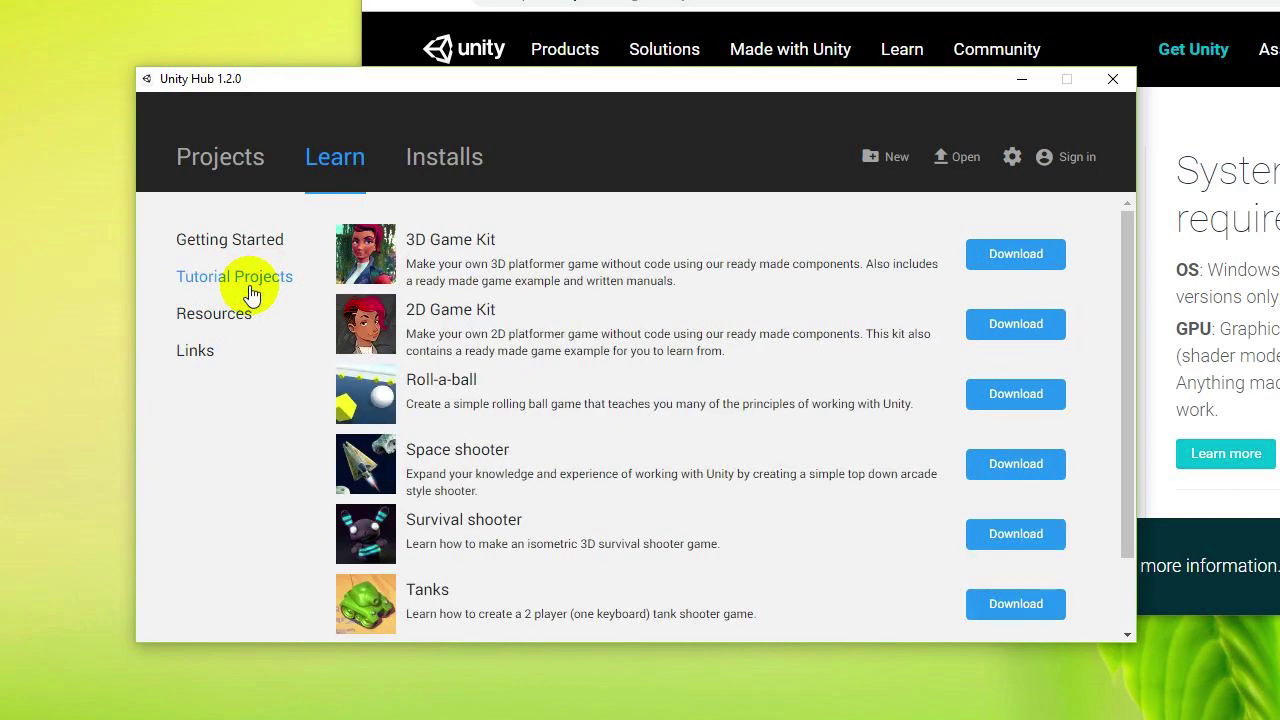
click(262, 246)
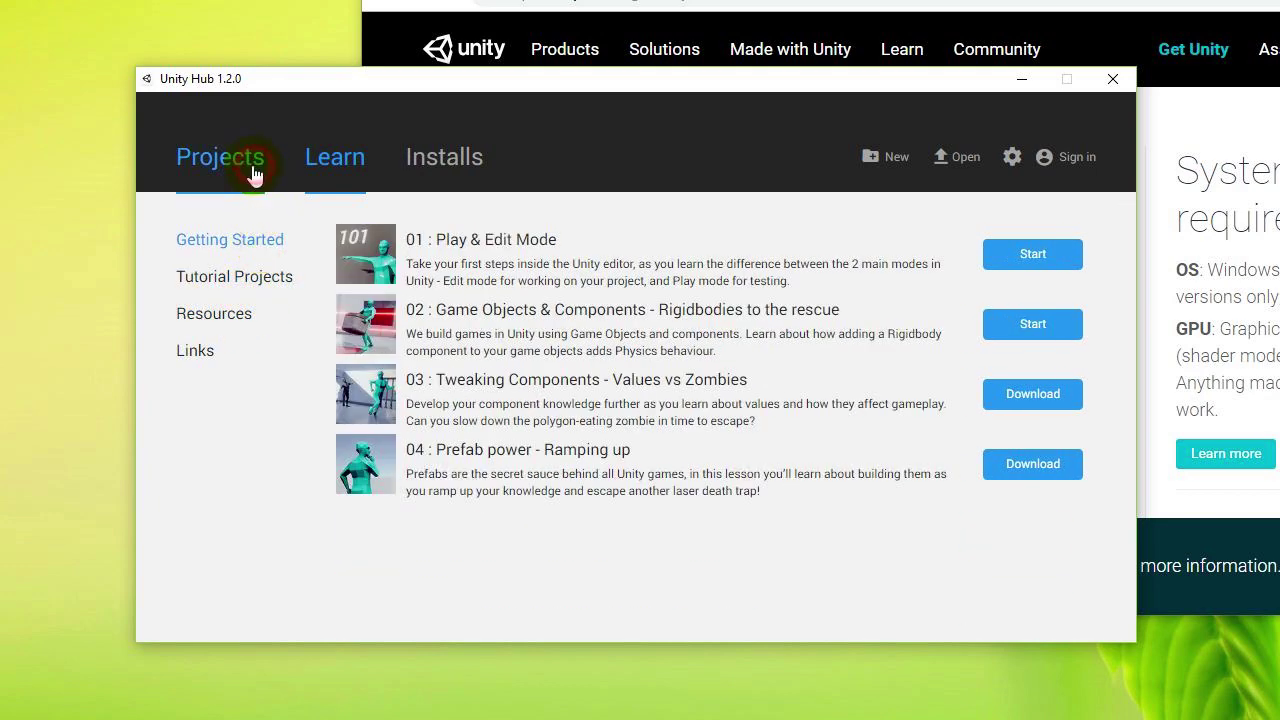
Scroll through the On Disk projects and their Unity versions, then go back to Installs.
click(255, 175)
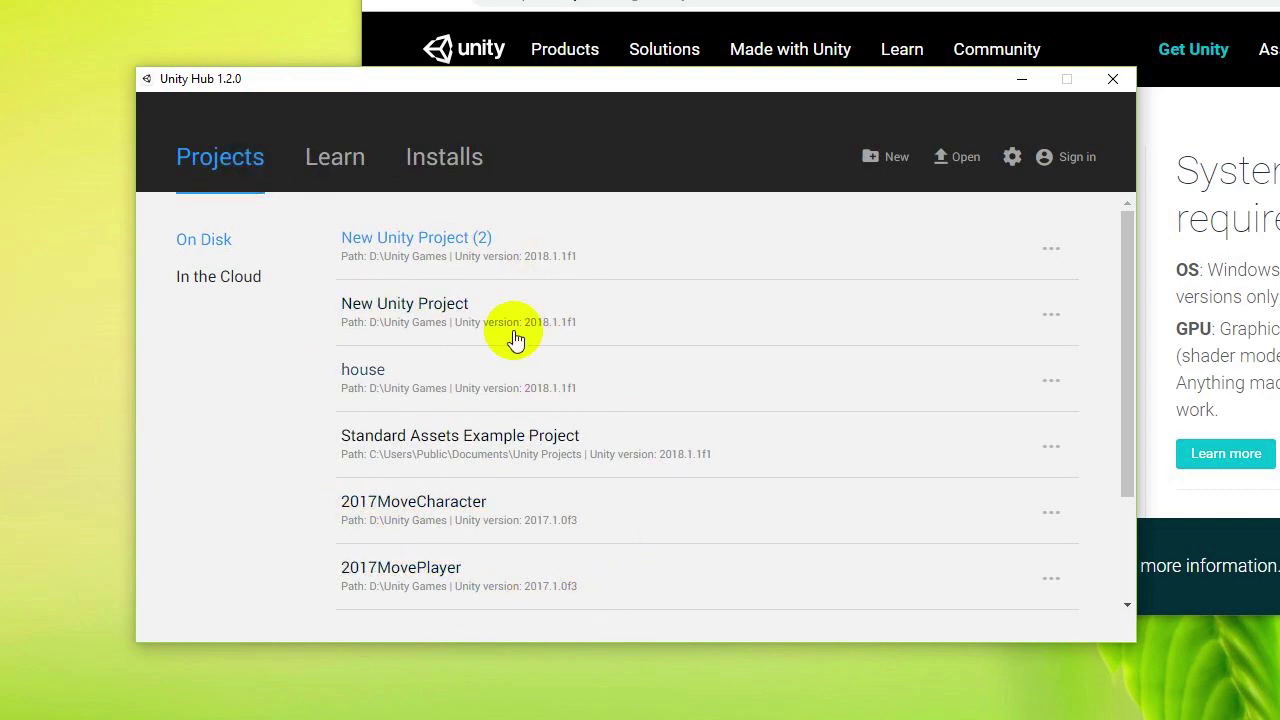
scroll(591, 394, down, 3)
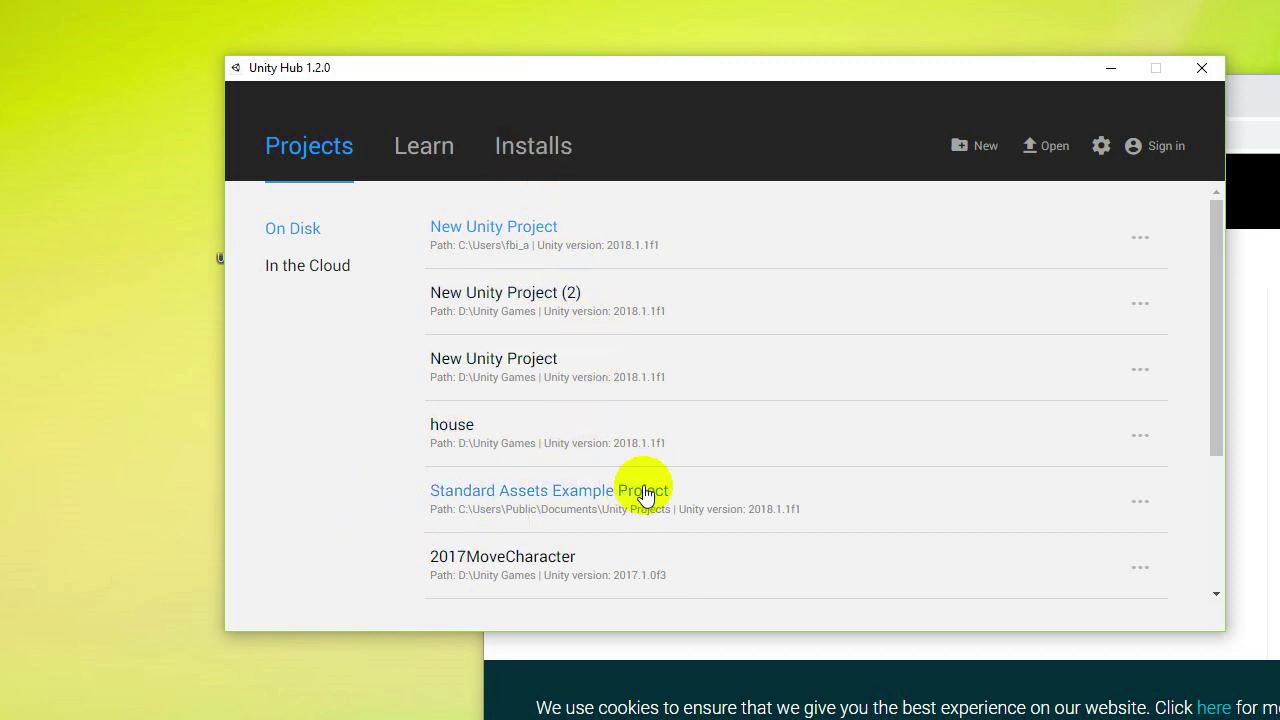
scroll(643, 493, down, 3)
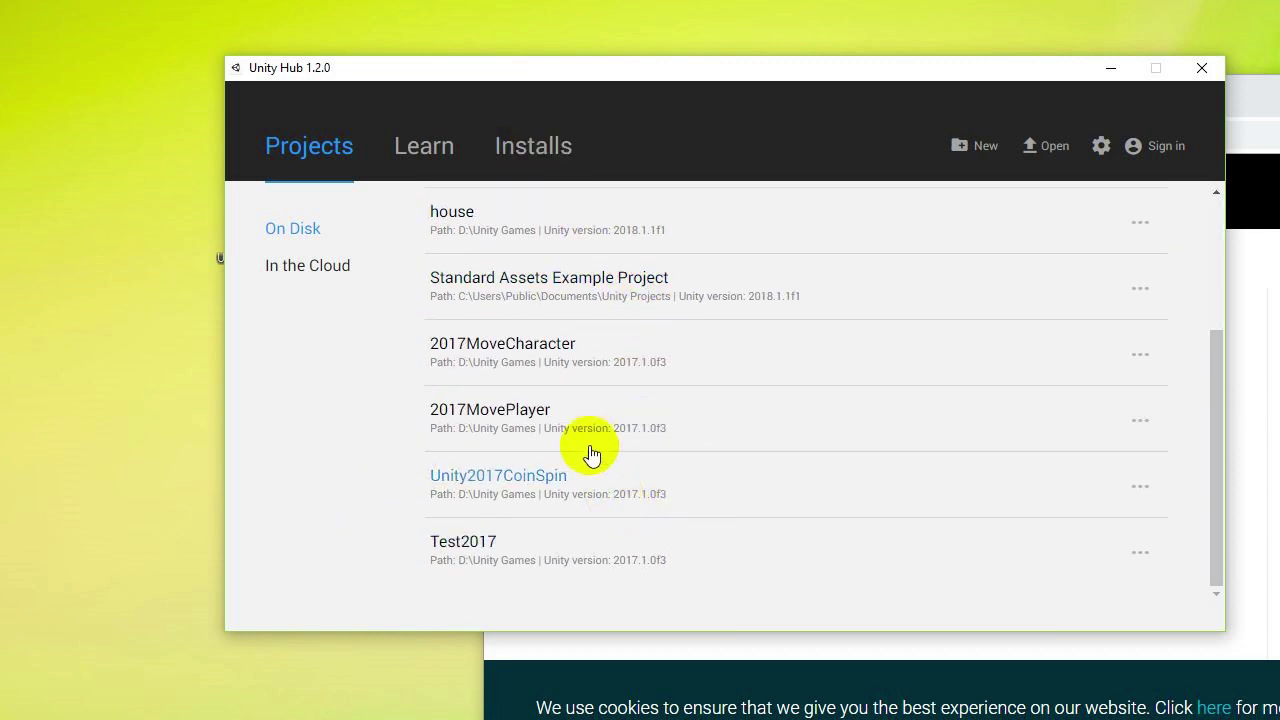
scroll(590, 440, up, 3)
scroll(555, 280, down, 3)
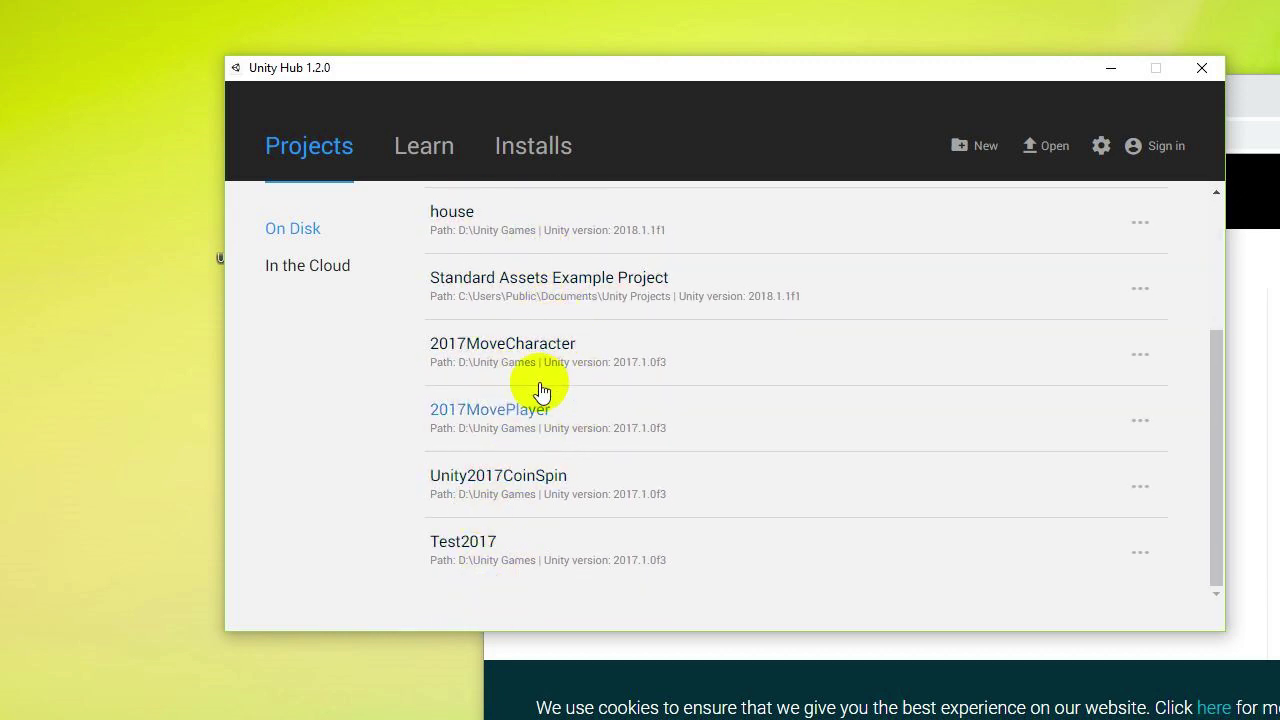
scroll(471, 540, up, 3)
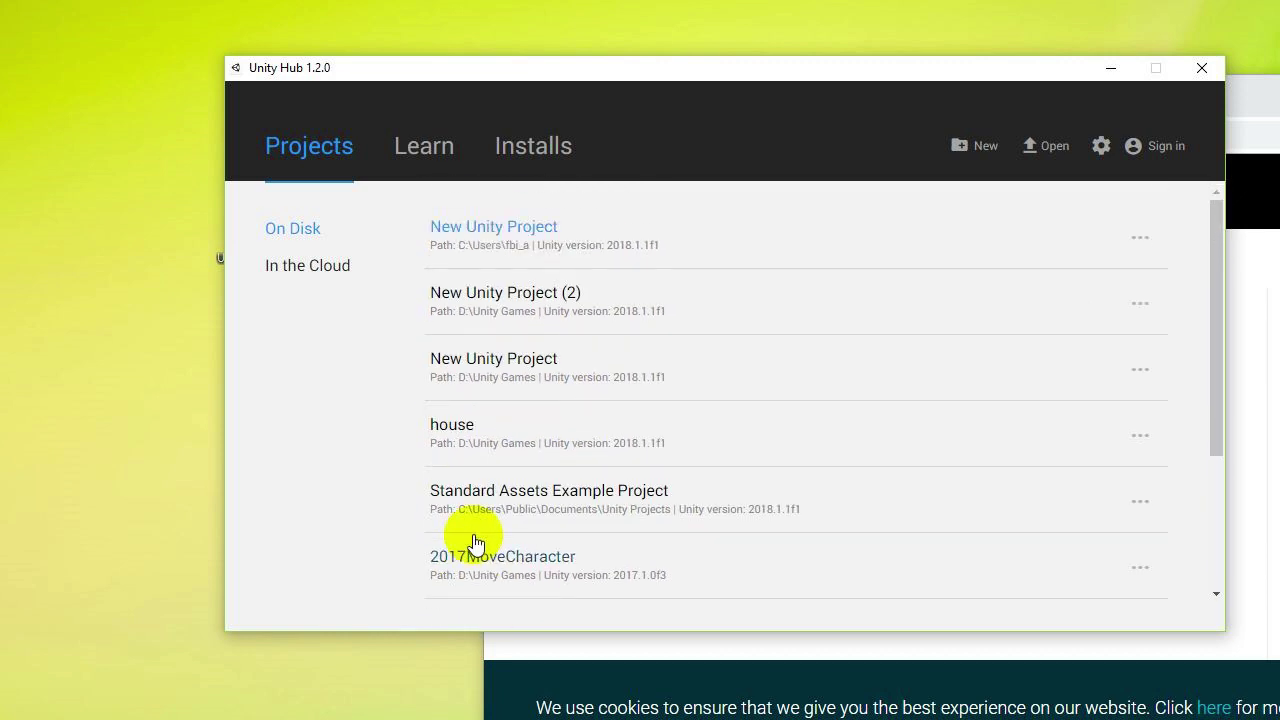
click(570, 172)
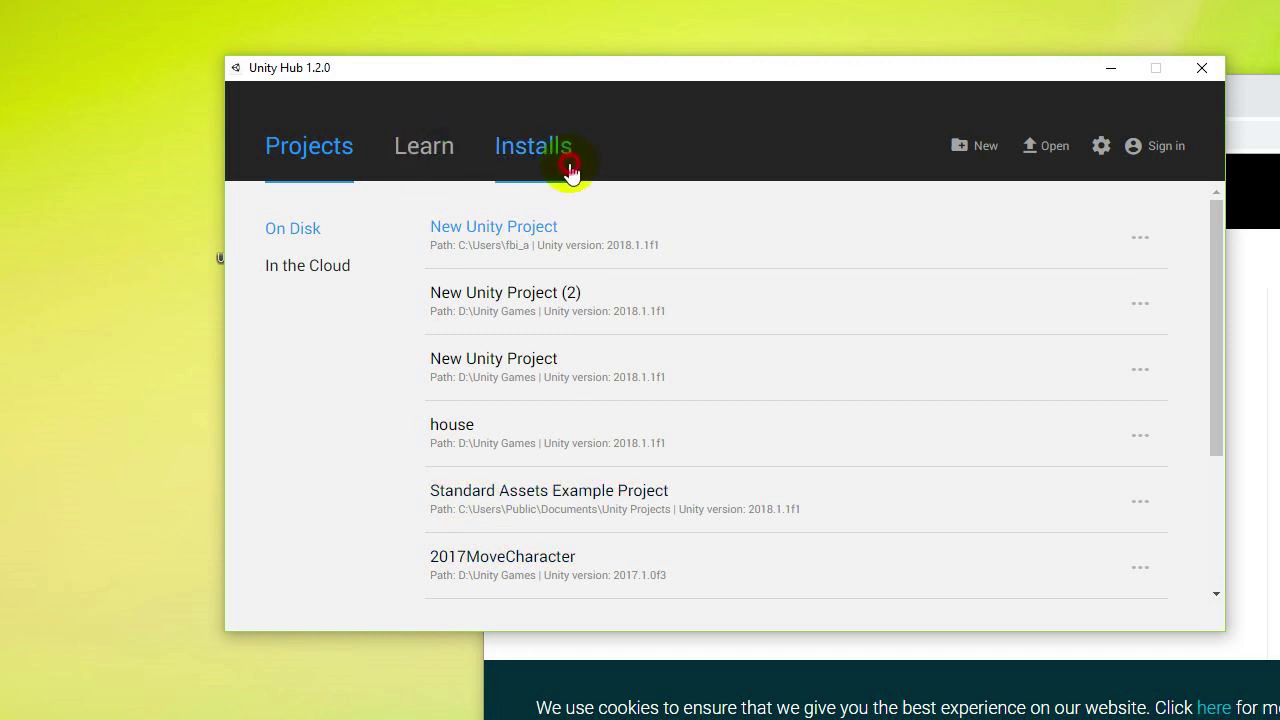
Download Unity 2018.2.14f1 from the Official Releases list under Installs.
click(416, 160)
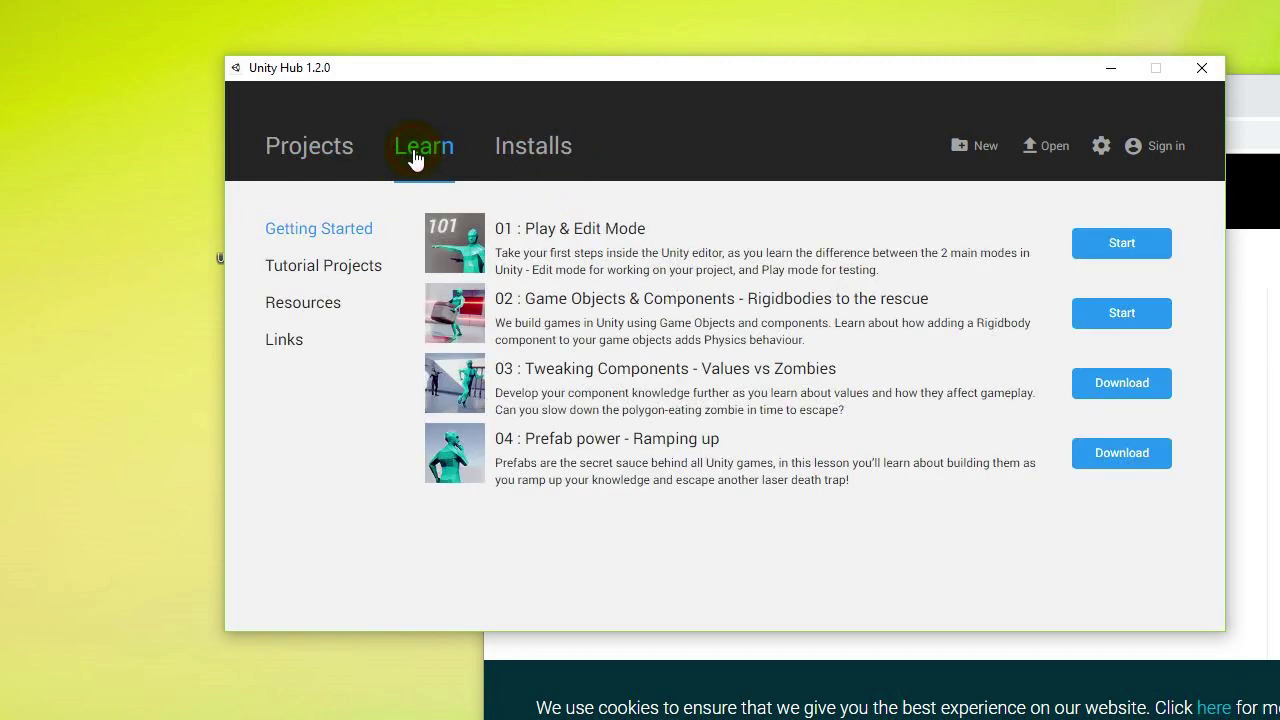
click(522, 160)
click(320, 270)
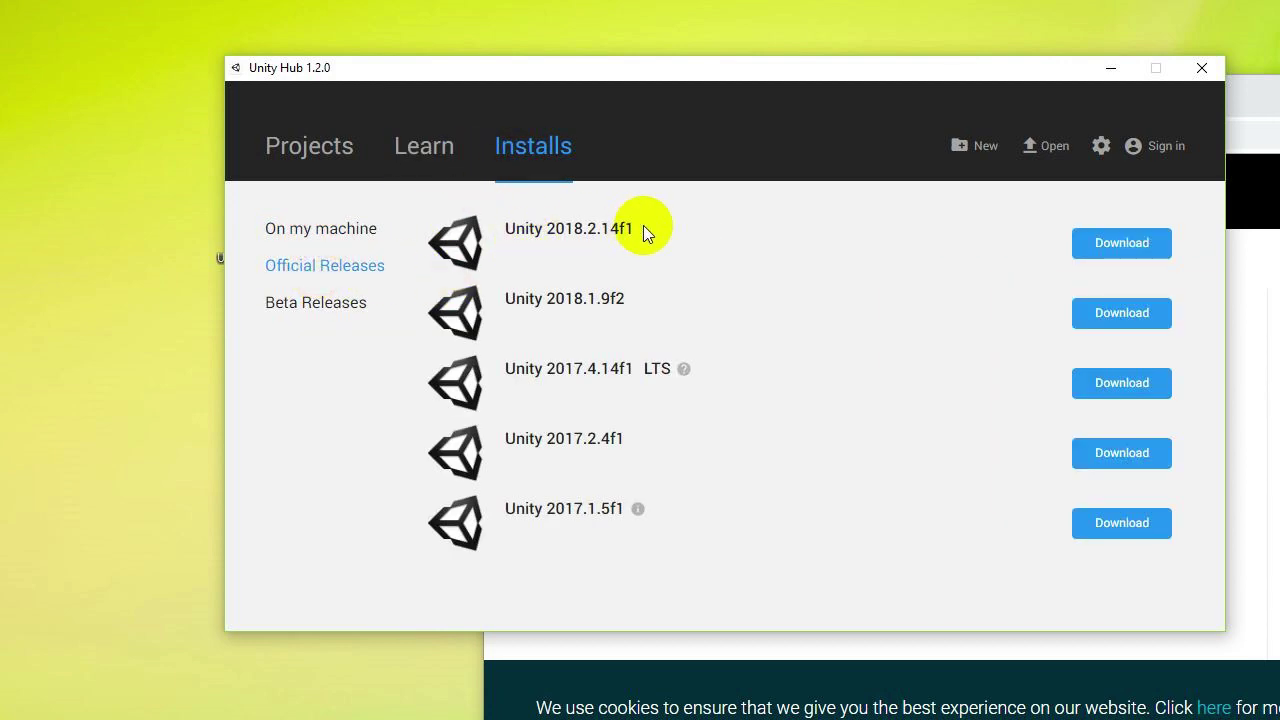
click(1140, 242)
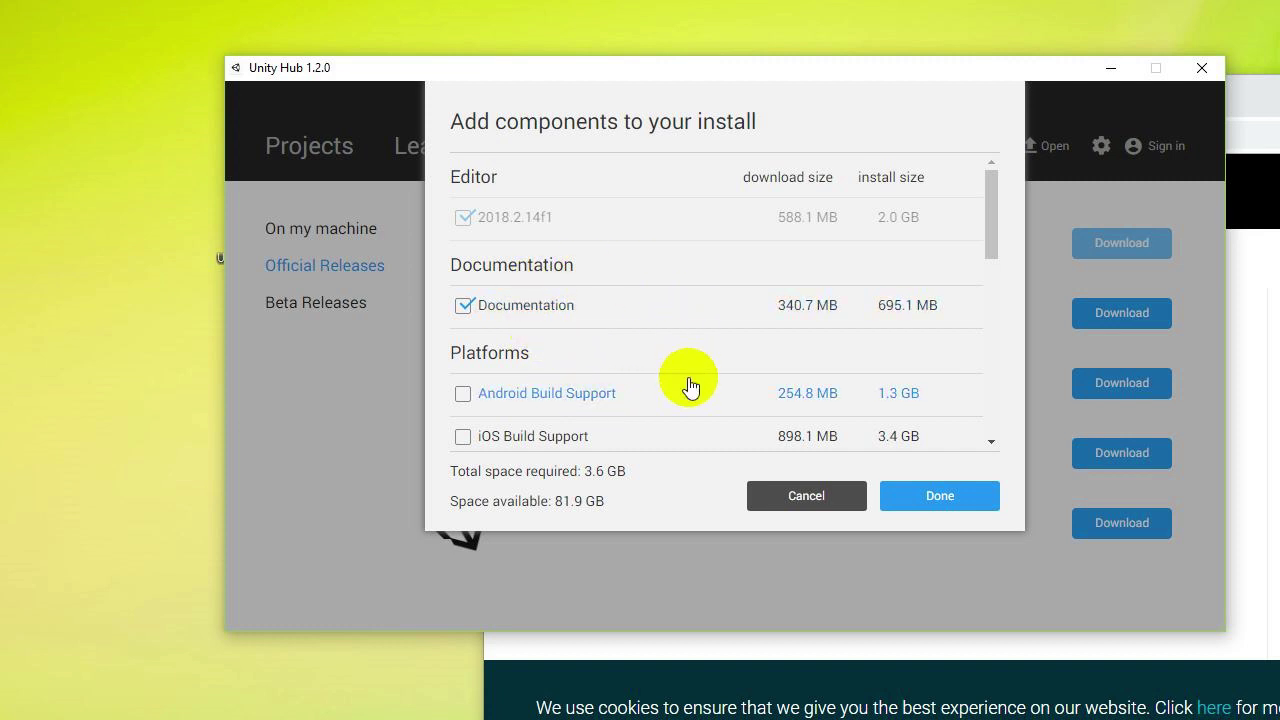
Add Android Build Support, Windows Build Support (IL2CPP) and the 简体中文 language pack to 2018.2.14f1.
scroll(690, 390, down, 2)
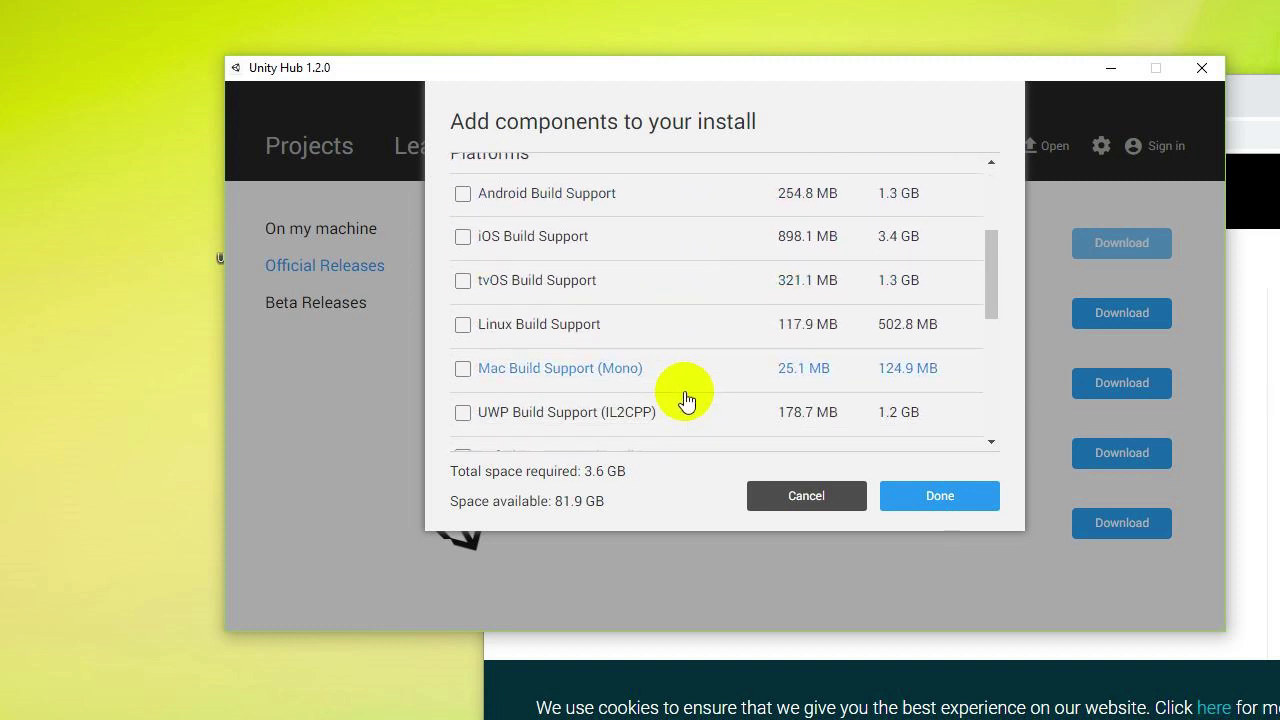
scroll(686, 400, up, 2)
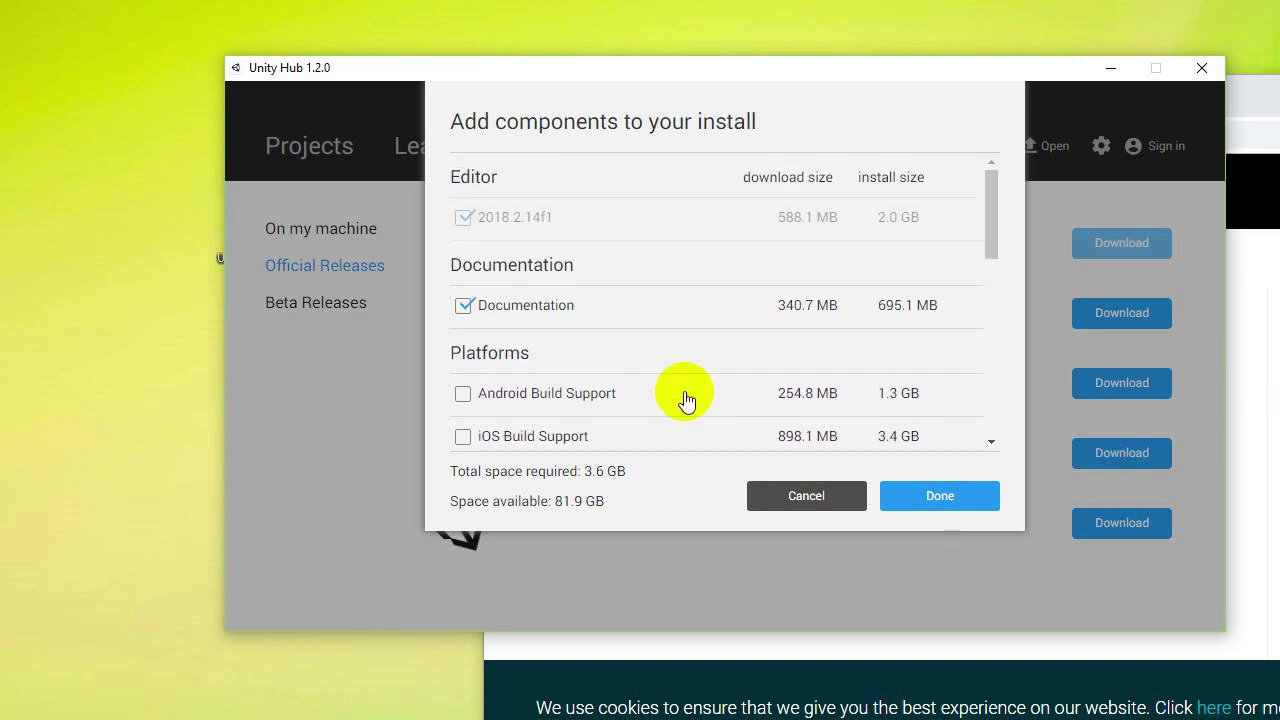
click(555, 392)
scroll(617, 404, down, 2)
scroll(617, 404, down, 3)
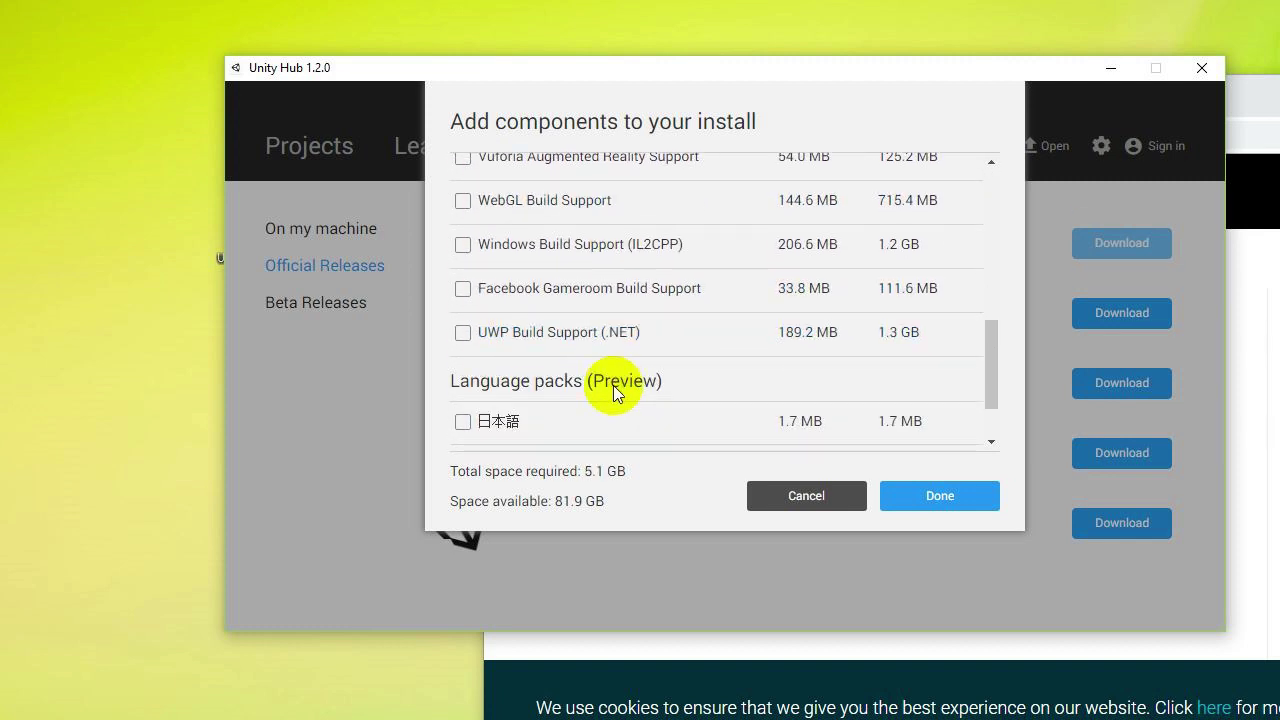
click(547, 250)
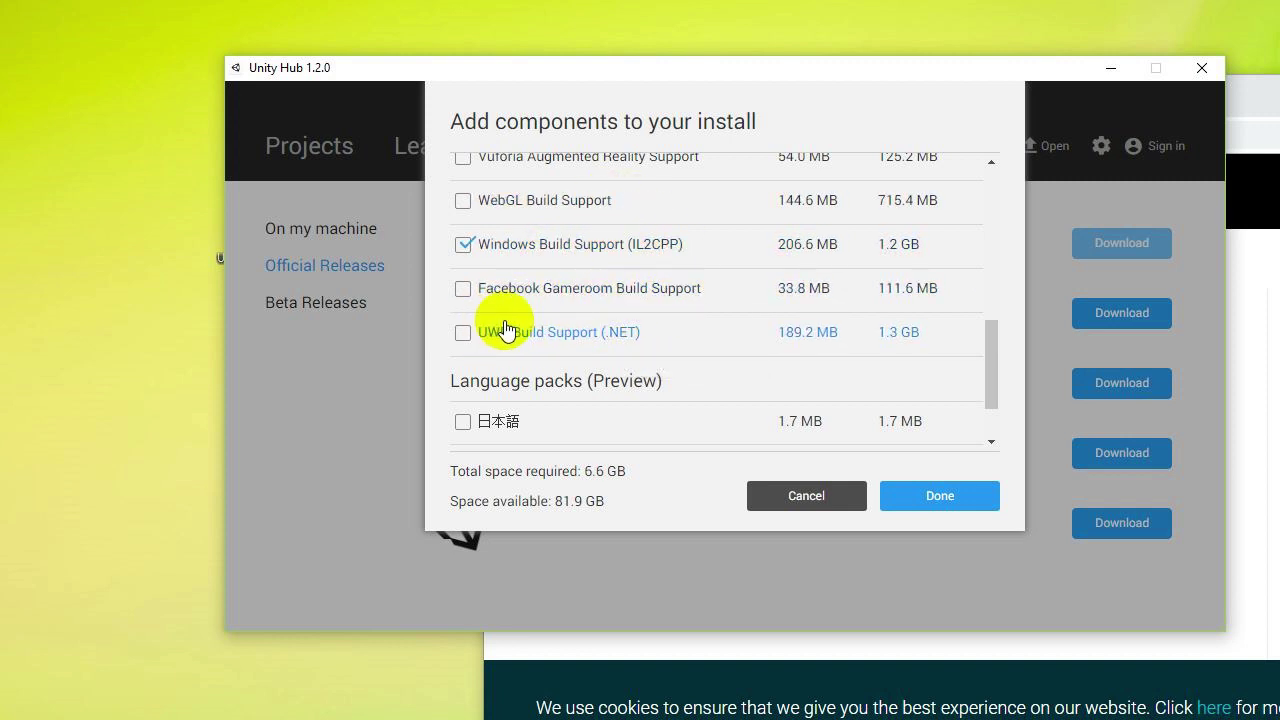
scroll(505, 330, down, 1)
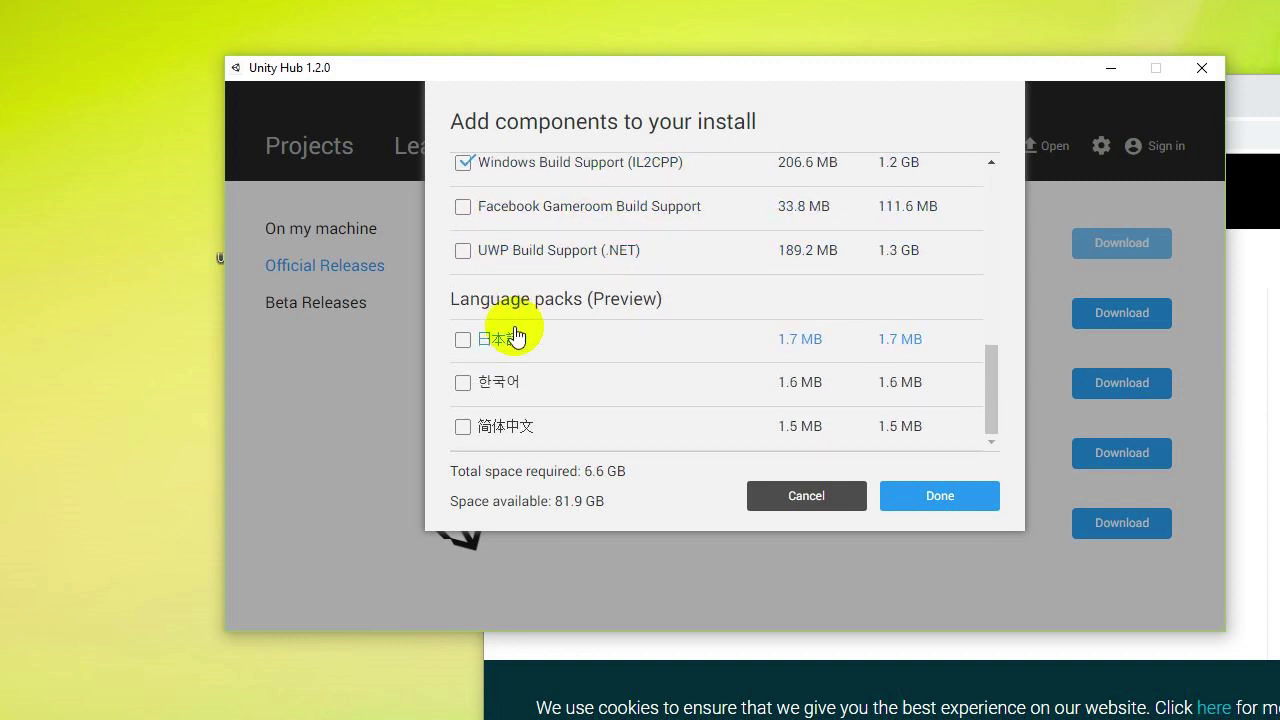
click(490, 434)
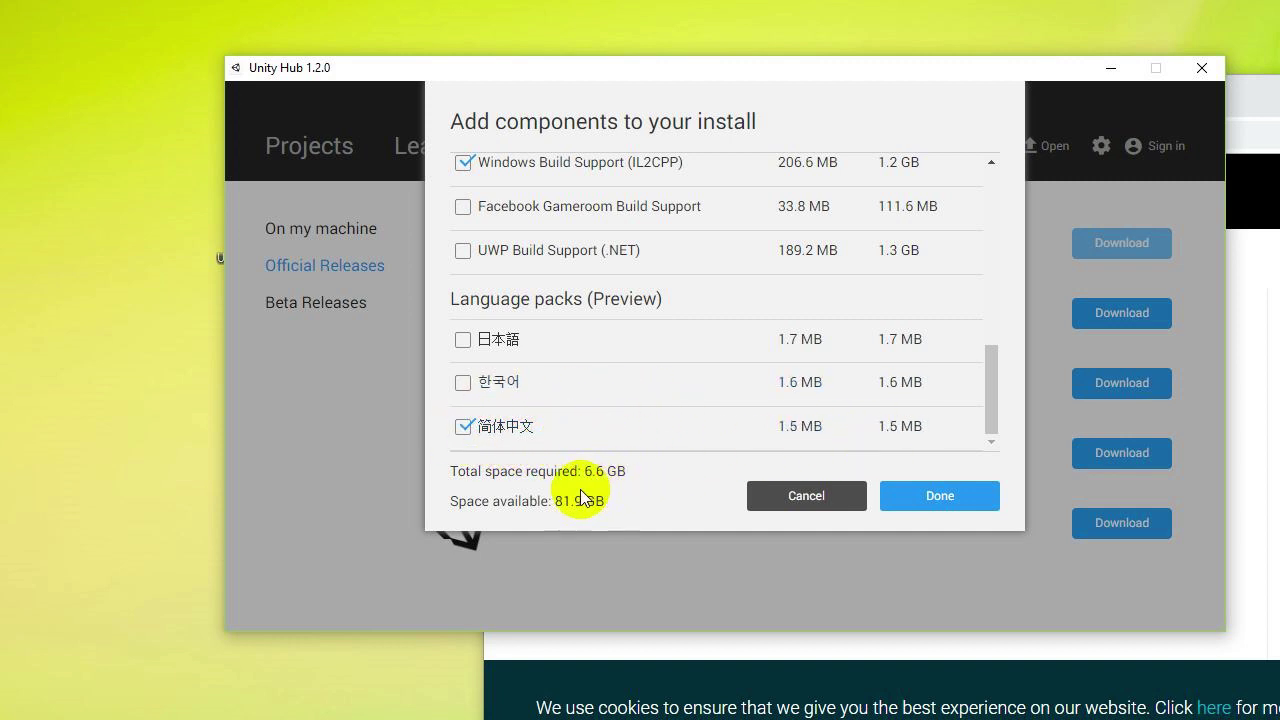
click(936, 494)
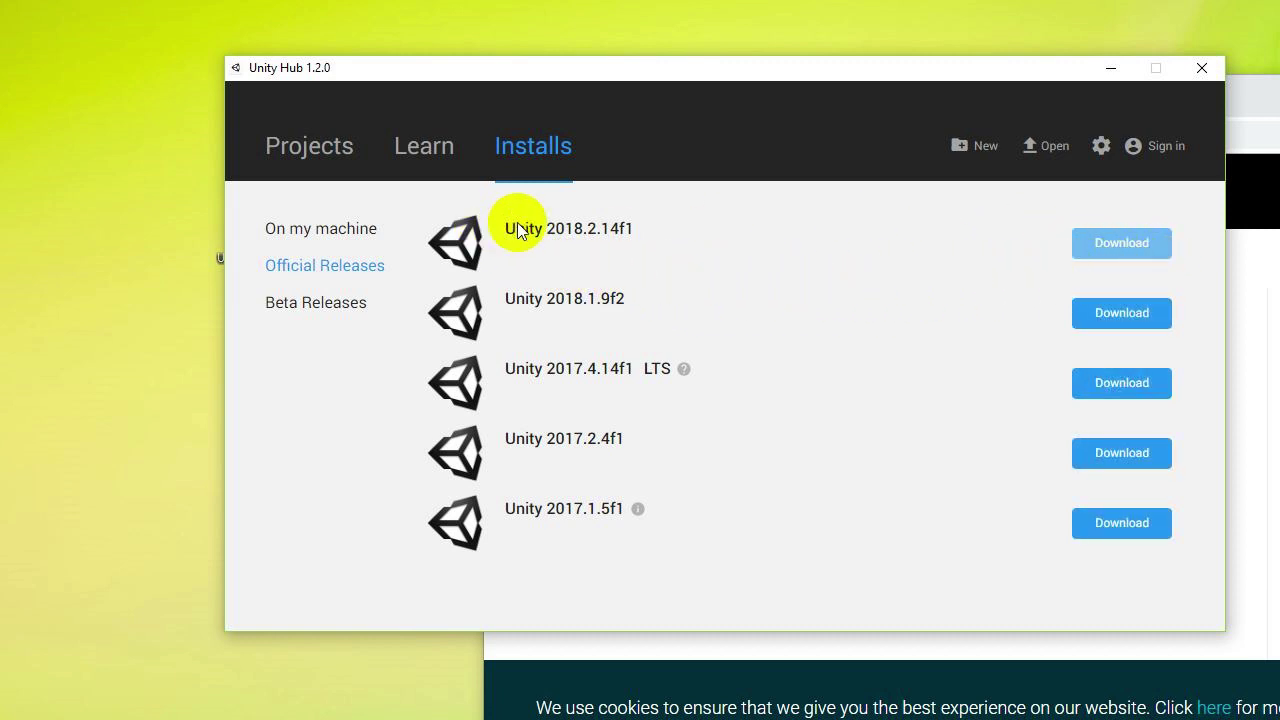
Download and install Unity 2018.2.14f1, then view the versions installed on this machine.
click(1105, 244)
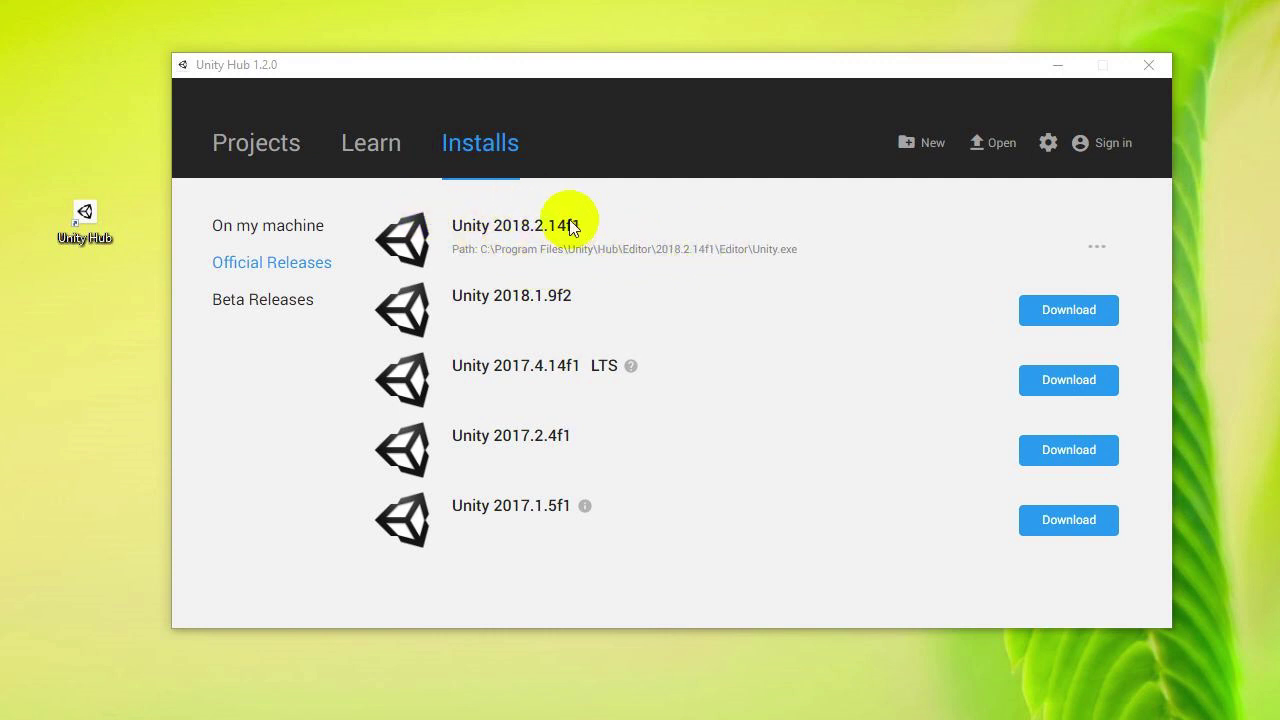
click(279, 236)
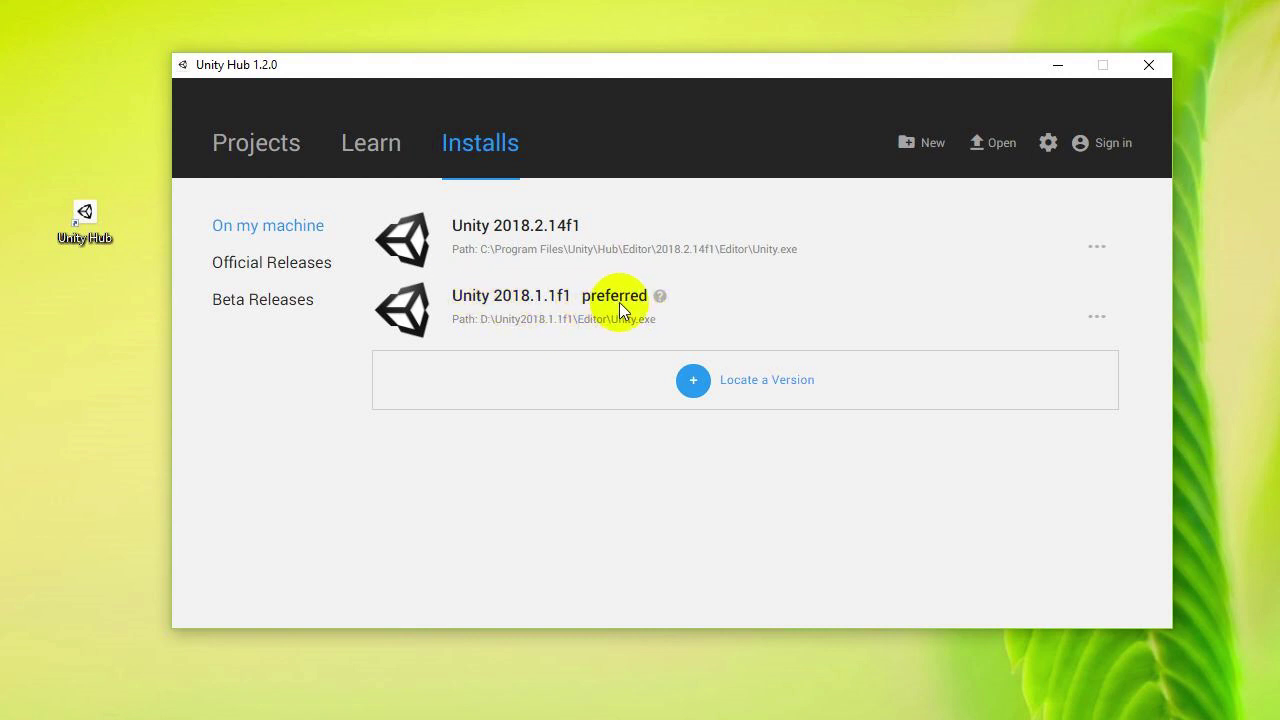
Set 2018.2.14f1 as preferred, review its components without changes, and open the new-project form.
click(1095, 248)
click(1044, 316)
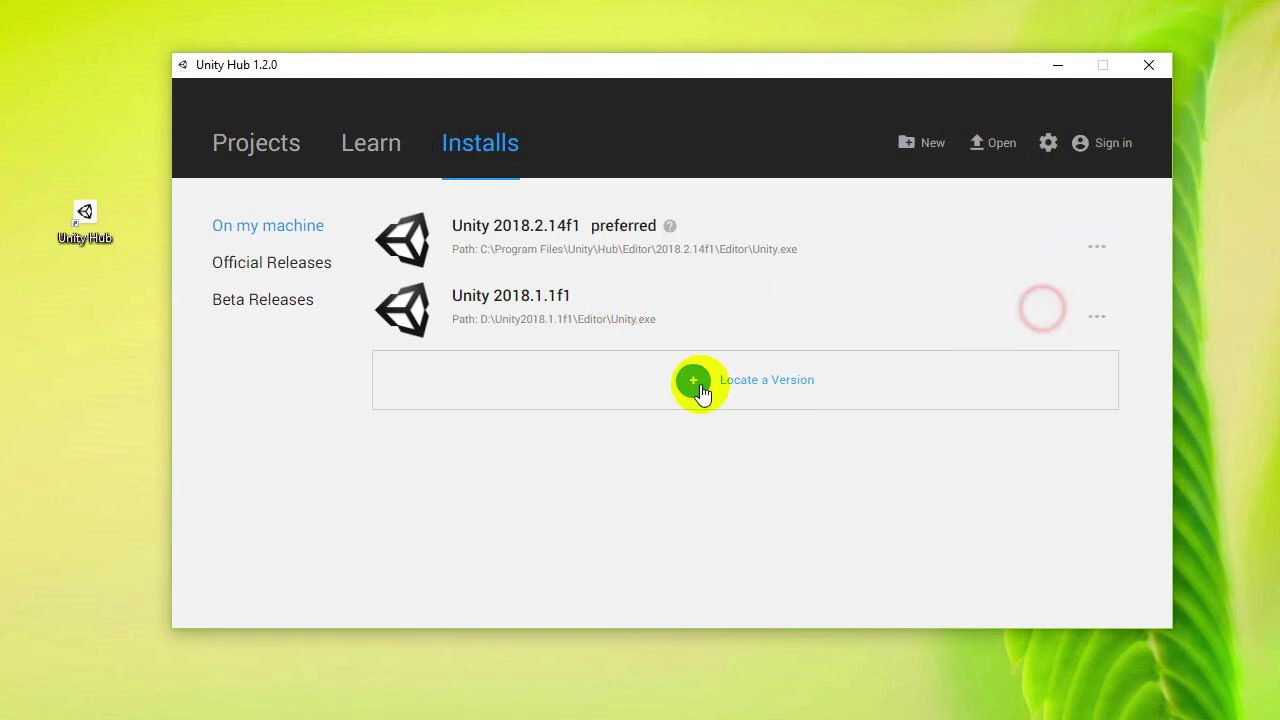
click(1097, 247)
click(1040, 281)
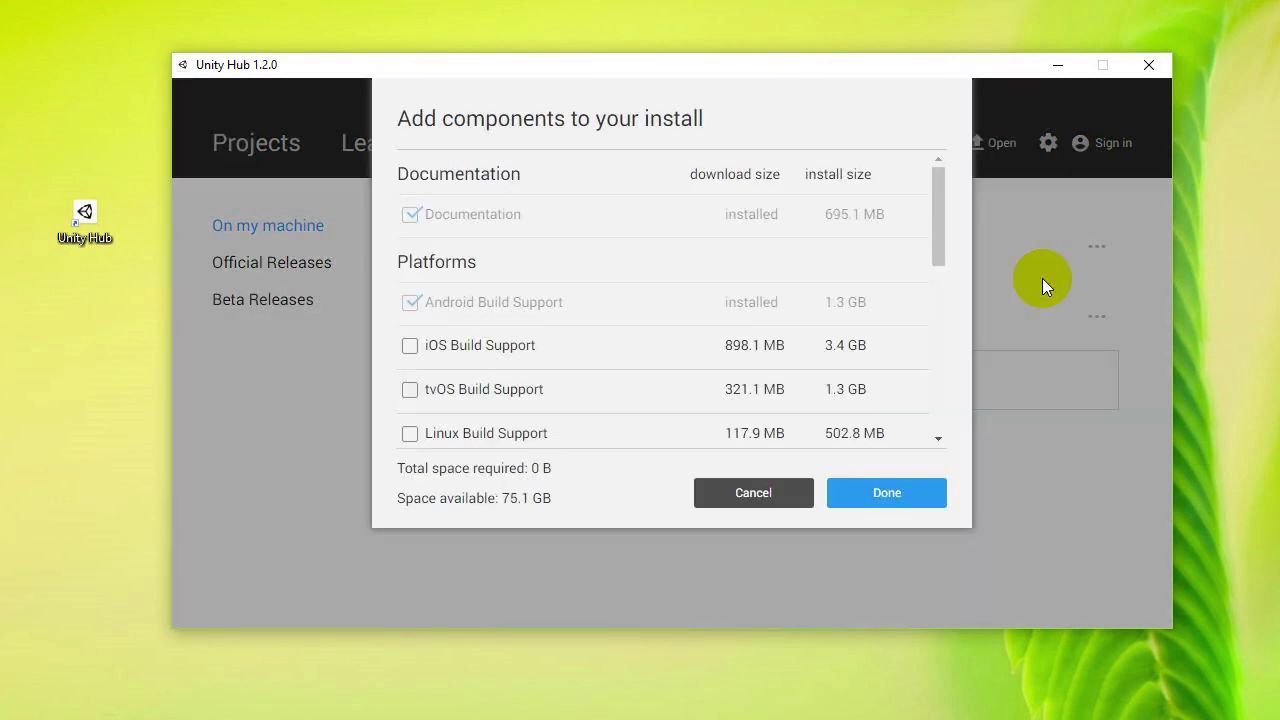
click(757, 491)
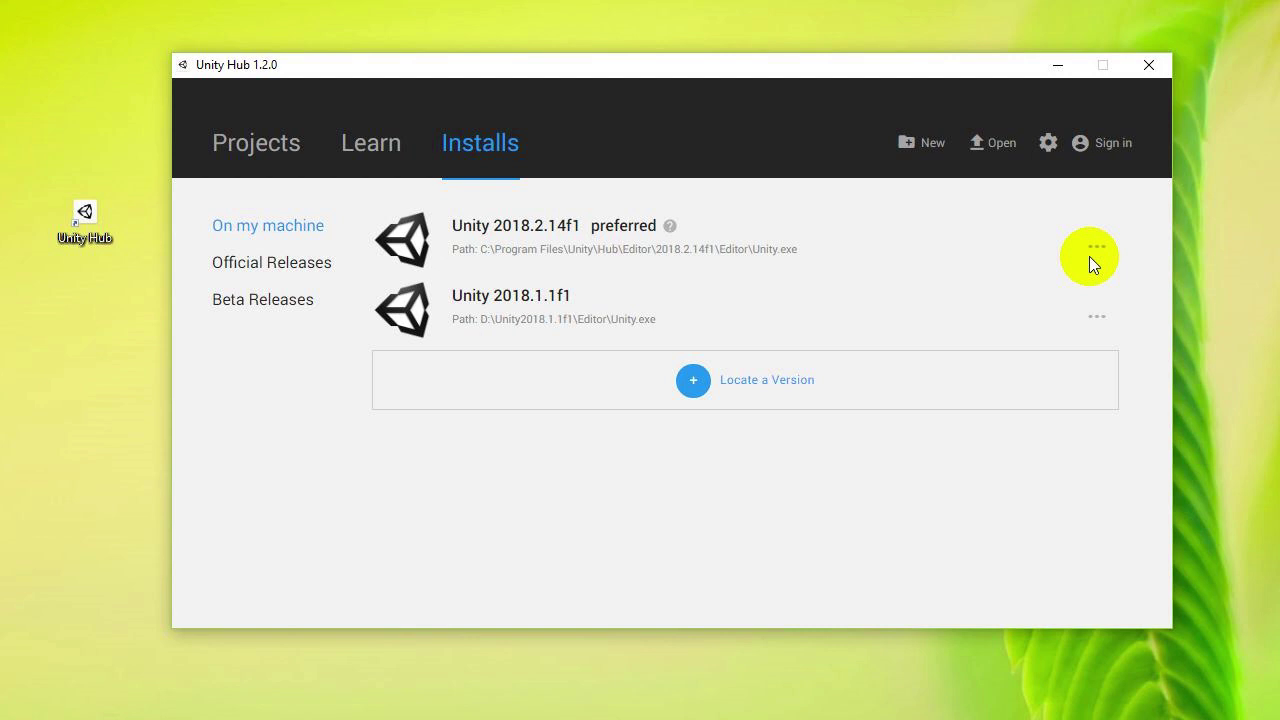
click(933, 143)
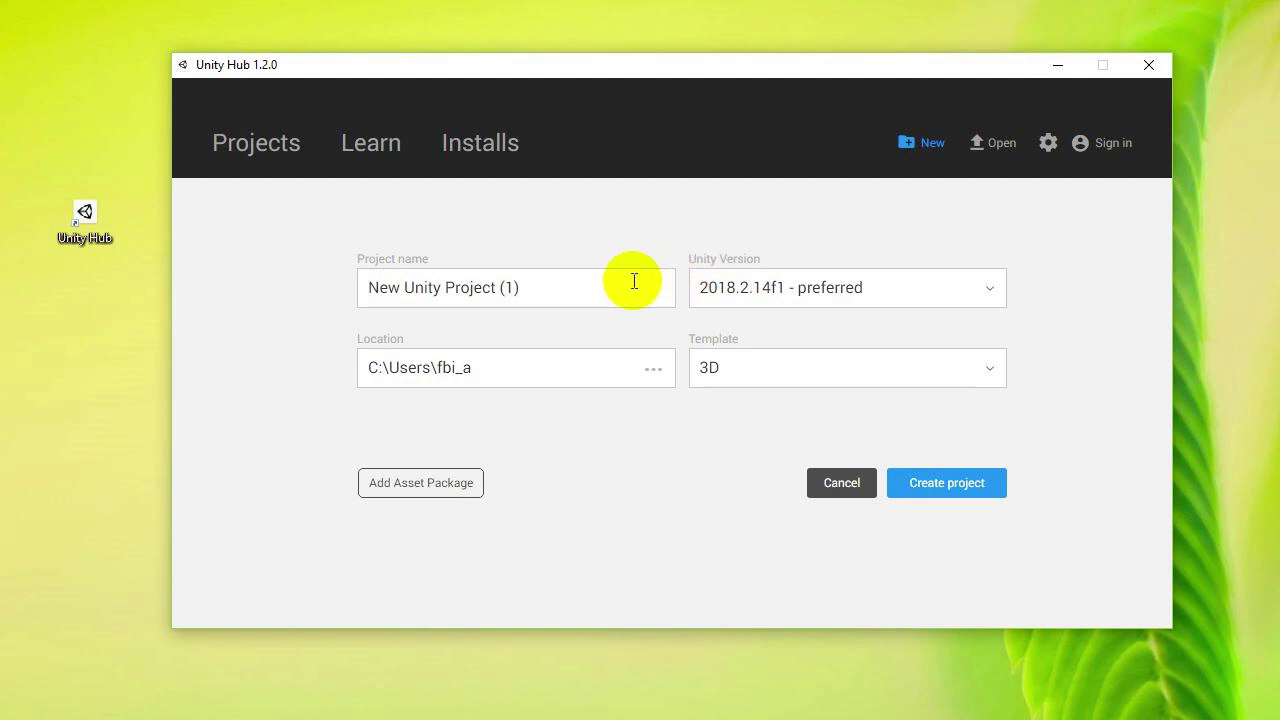
Check the Unity Version list for a new project, keep 2018.2.14f1, and return to Projects.
click(801, 299)
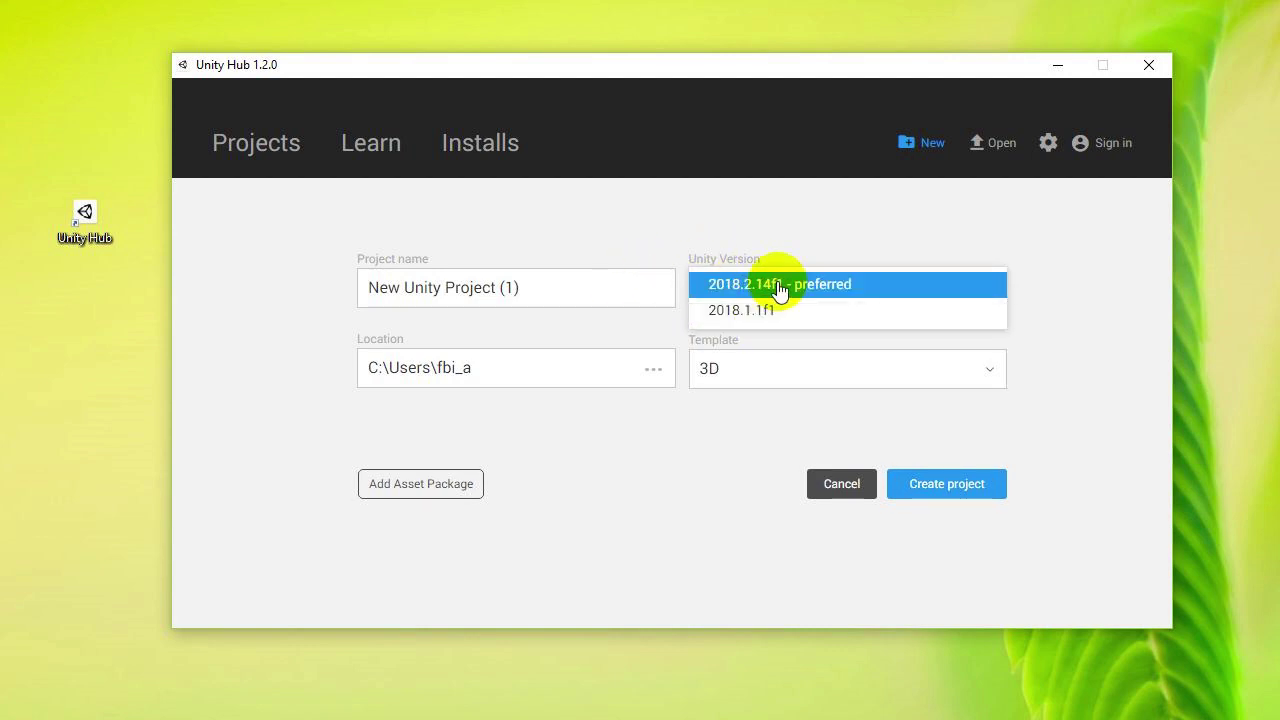
click(763, 212)
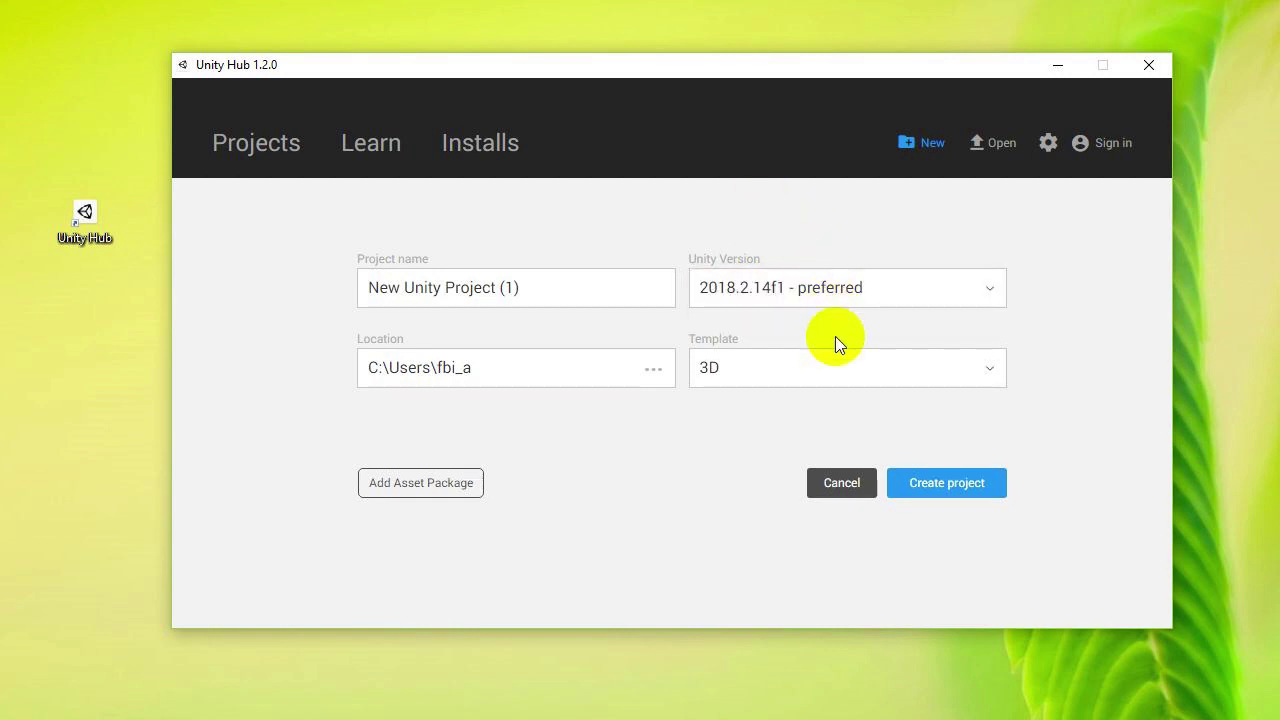
click(290, 155)
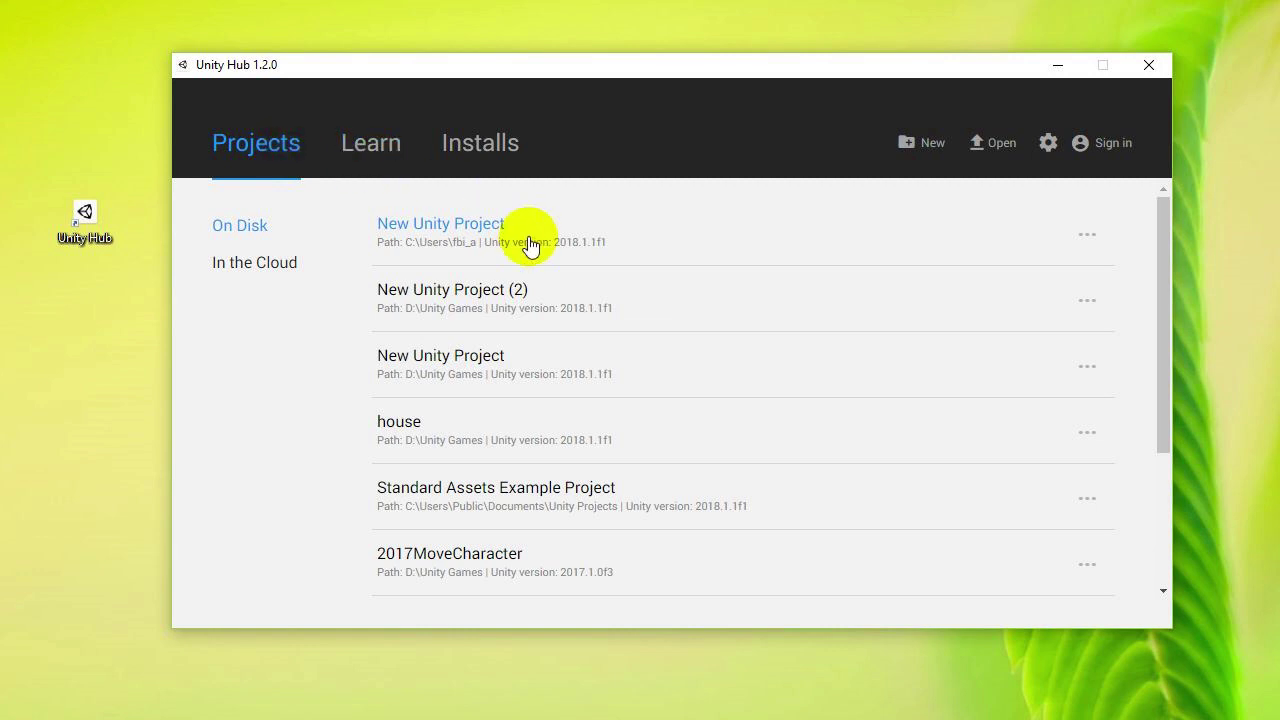
click(1097, 236)
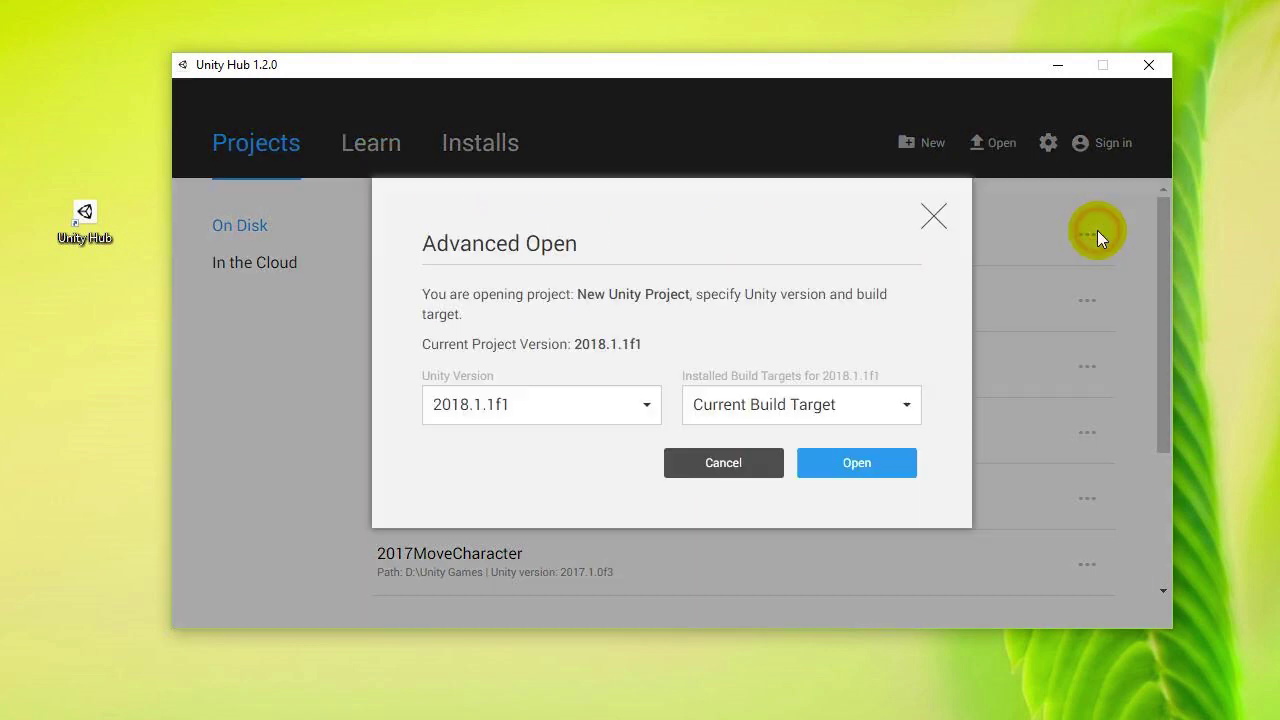
click(586, 404)
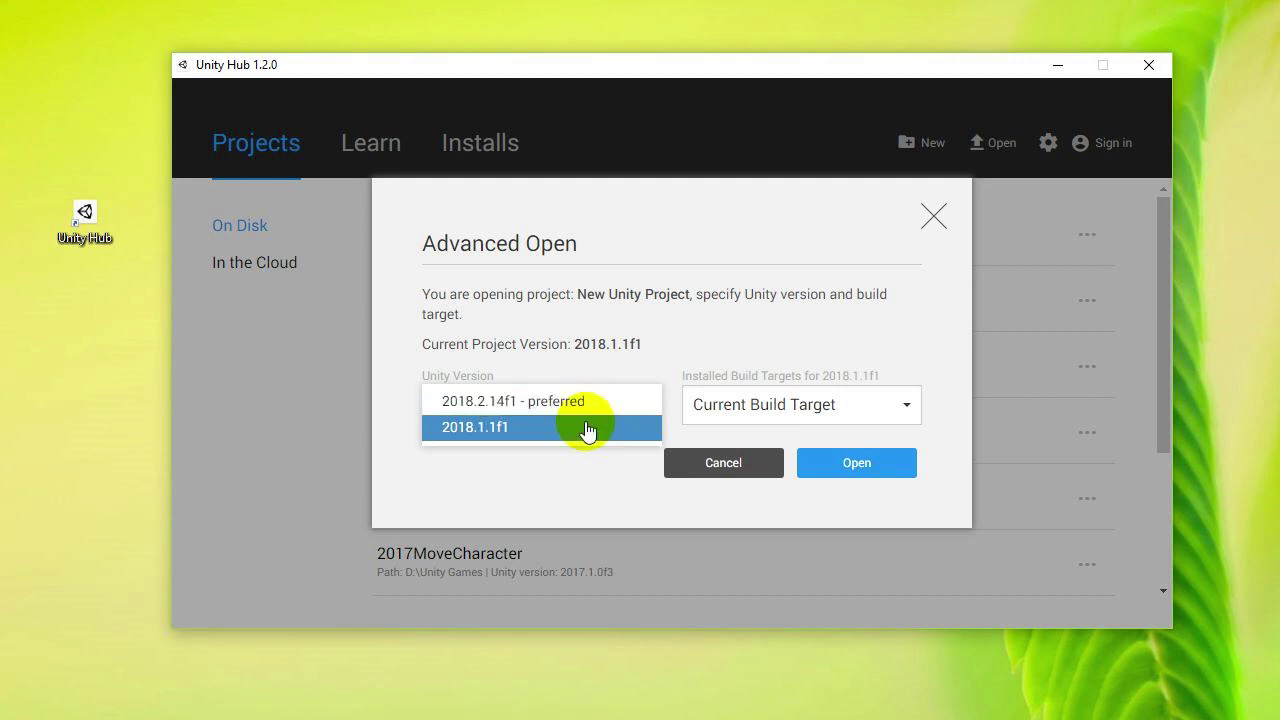
click(669, 335)
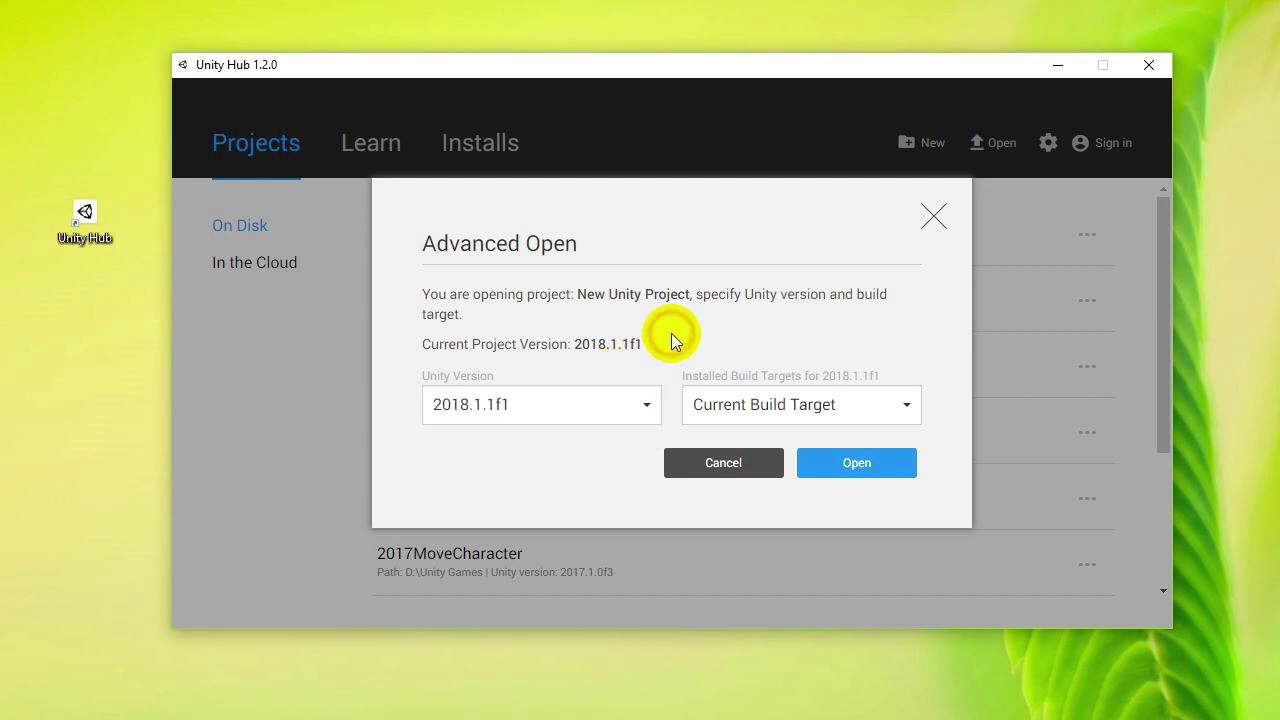
click(621, 418)
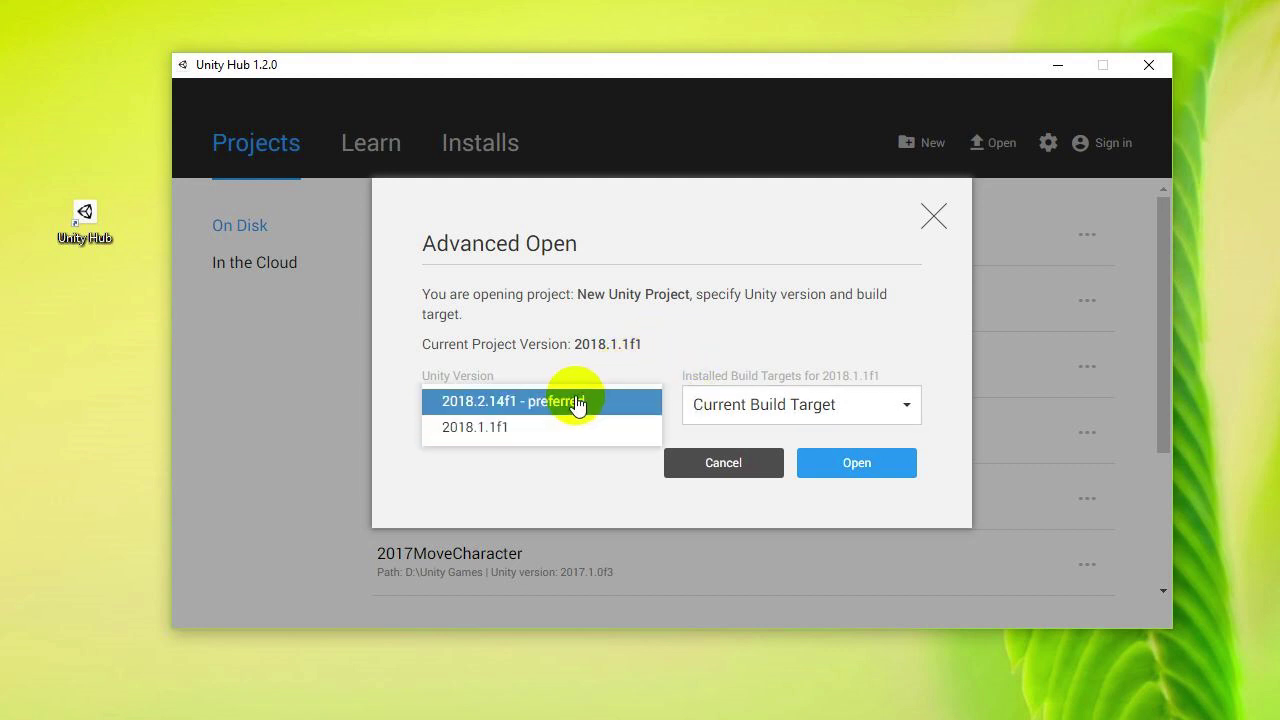
click(580, 404)
click(712, 406)
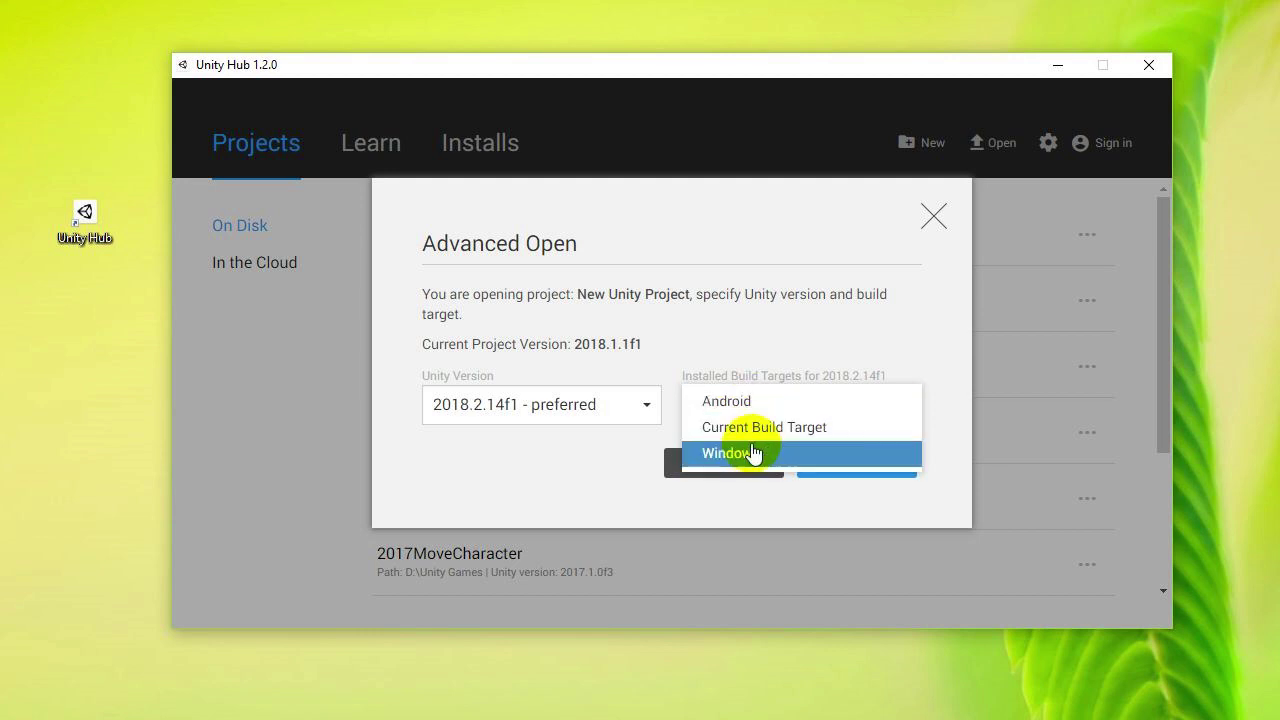
click(757, 343)
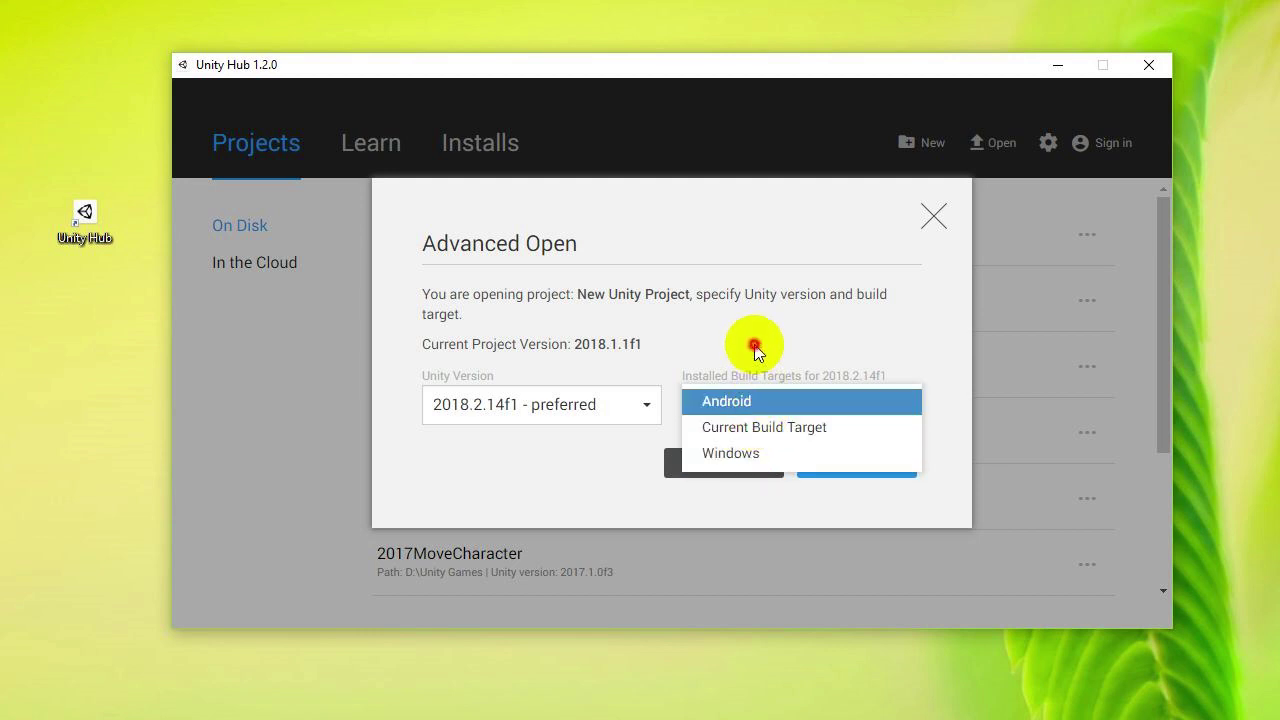
click(605, 418)
click(596, 405)
click(686, 408)
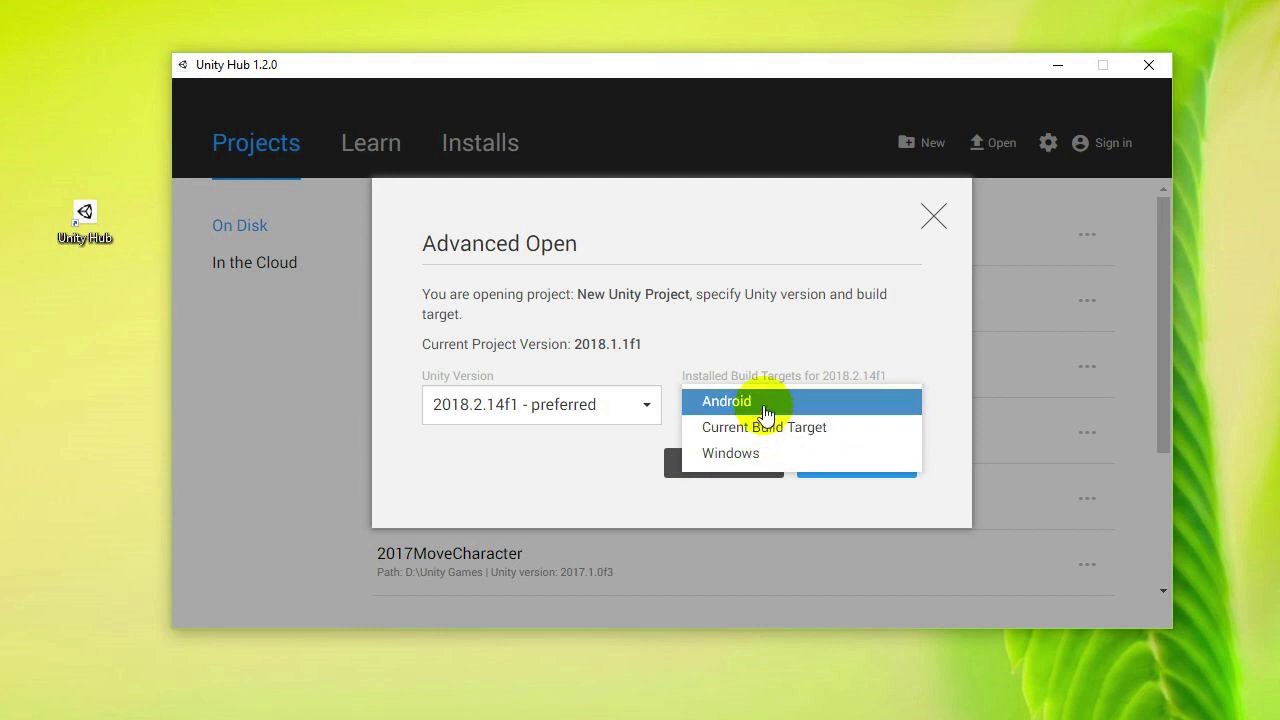
click(782, 348)
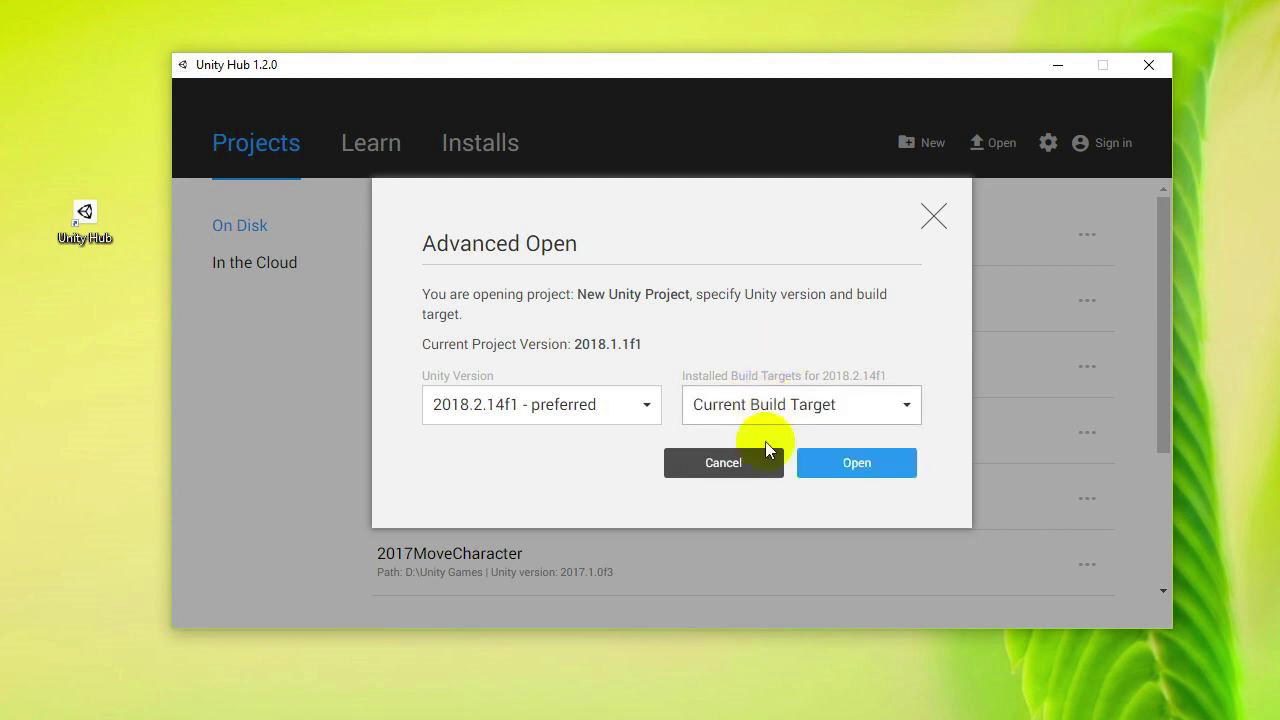
click(753, 466)
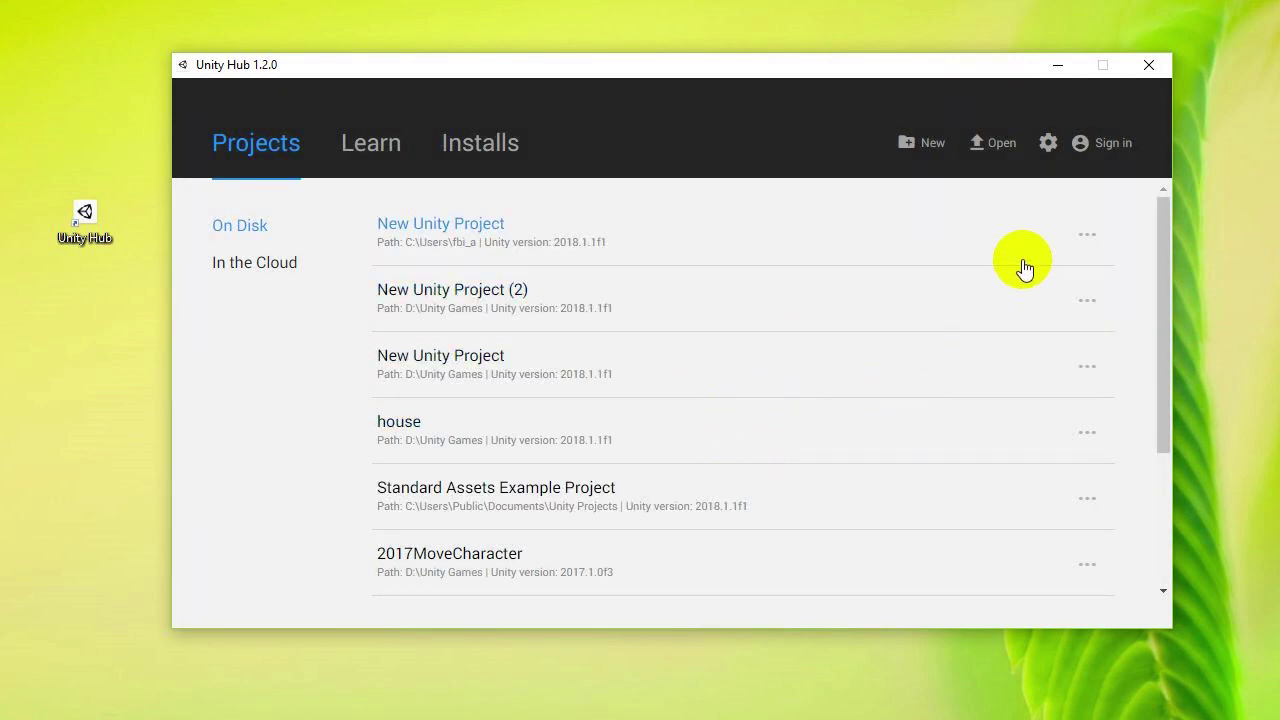